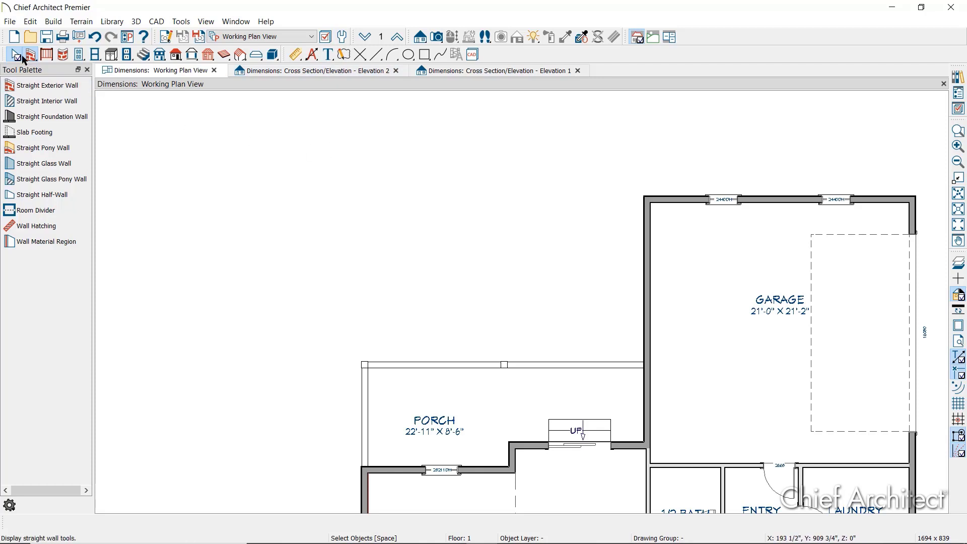
# Draw two parallel straight exterior walls, about 11'-1" and 10'-5" long, in the empty area beyond the porch.
pyautogui.click(30, 56)
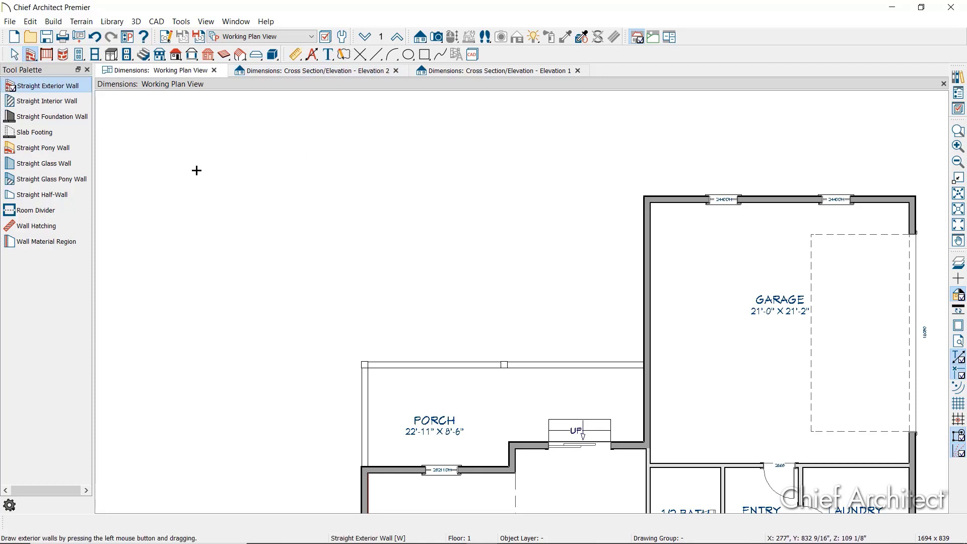
pyautogui.moveTo(218, 158); pyautogui.dragTo(354, 158)
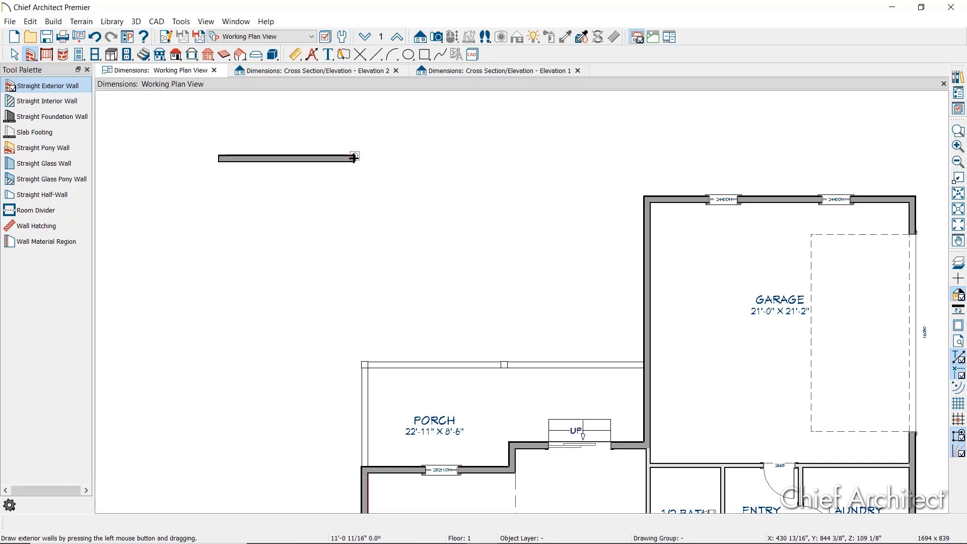
pyautogui.click(206, 22)
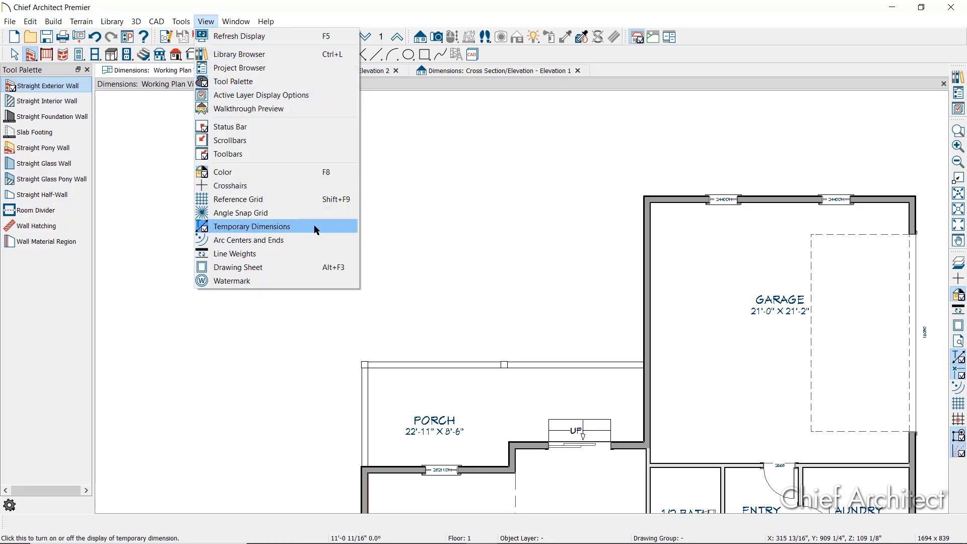
pyautogui.click(418, 150)
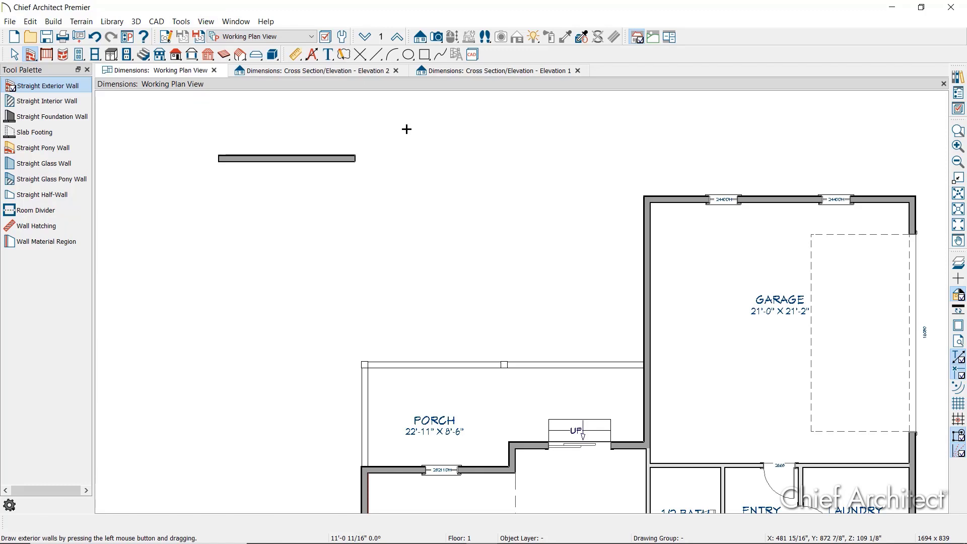
pyautogui.moveTo(293, 123); pyautogui.dragTo(420, 126)
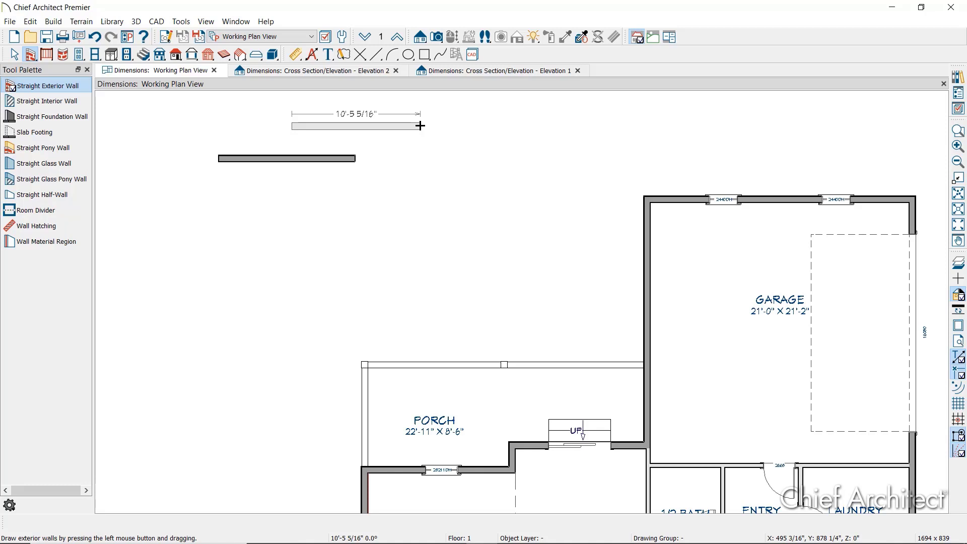
pyautogui.moveTo(421, 126); pyautogui.dragTo(421, 126)
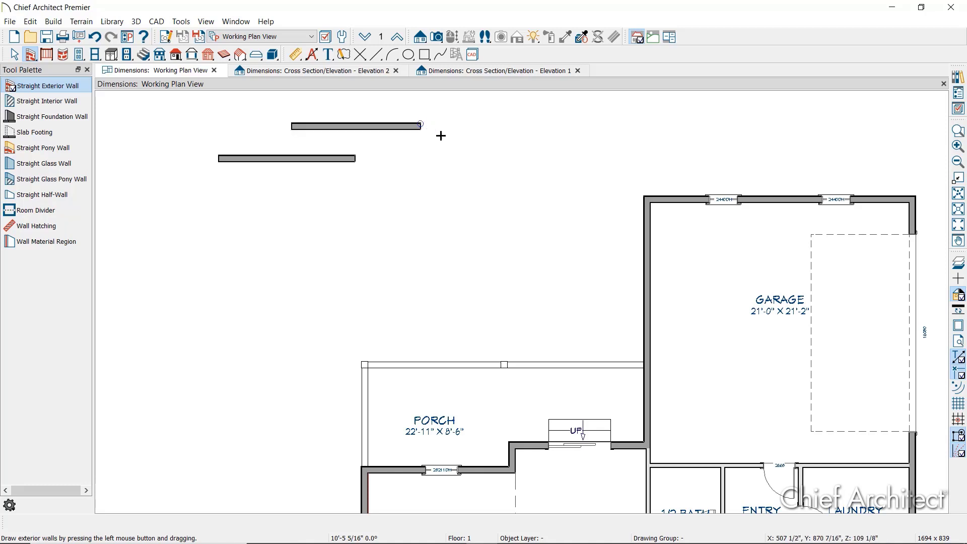
# Examine the temporary dimensions of the garage's window wall, its porch-side wall and the long porch railing.
pyautogui.click(683, 198)
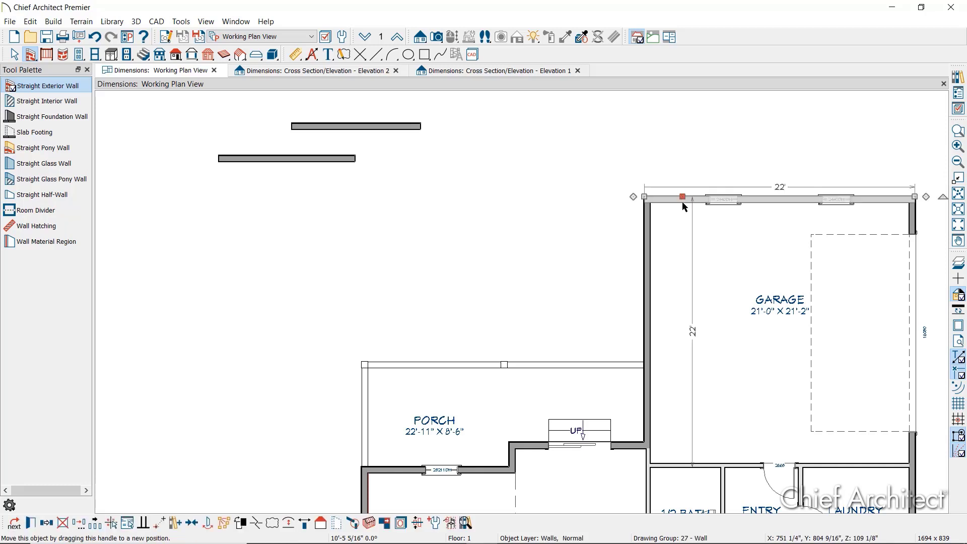
pyautogui.click(645, 270)
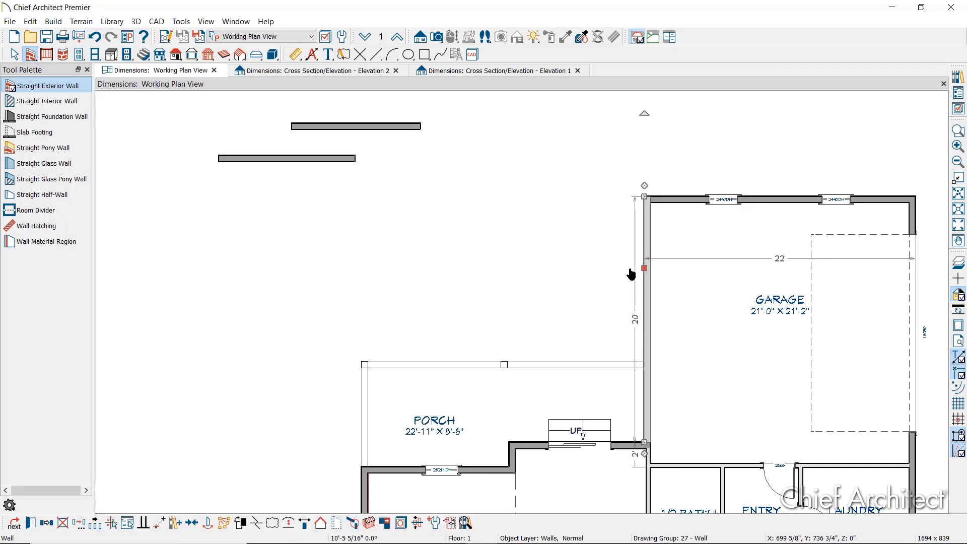
pyautogui.click(579, 365)
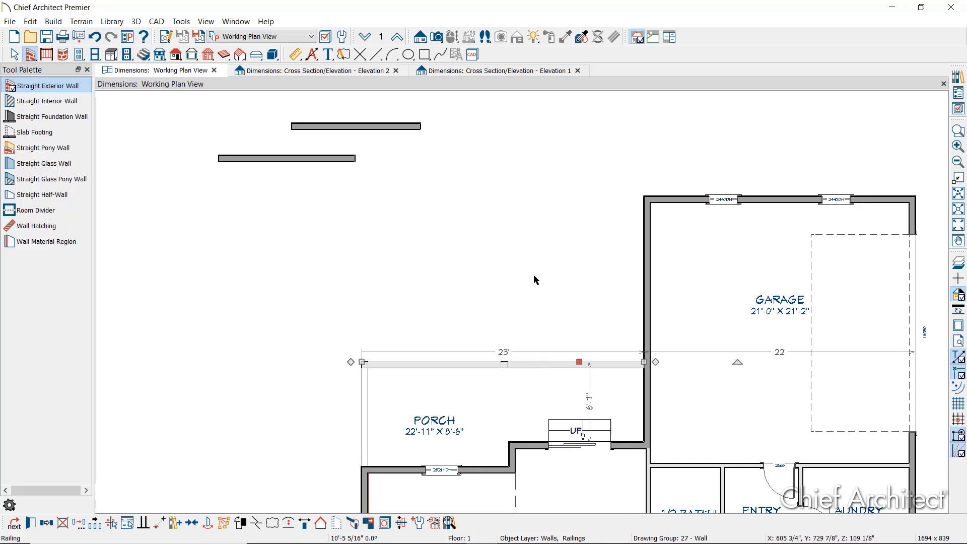
pyautogui.press('Escape')
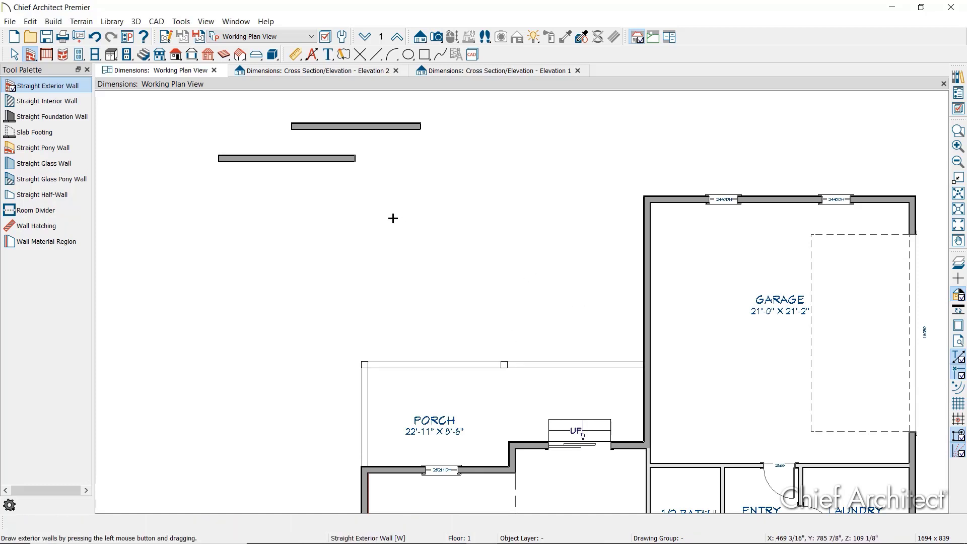
# Delete the two freestanding exterior walls together.
pyautogui.moveTo(196, 109); pyautogui.dragTo(456, 210)
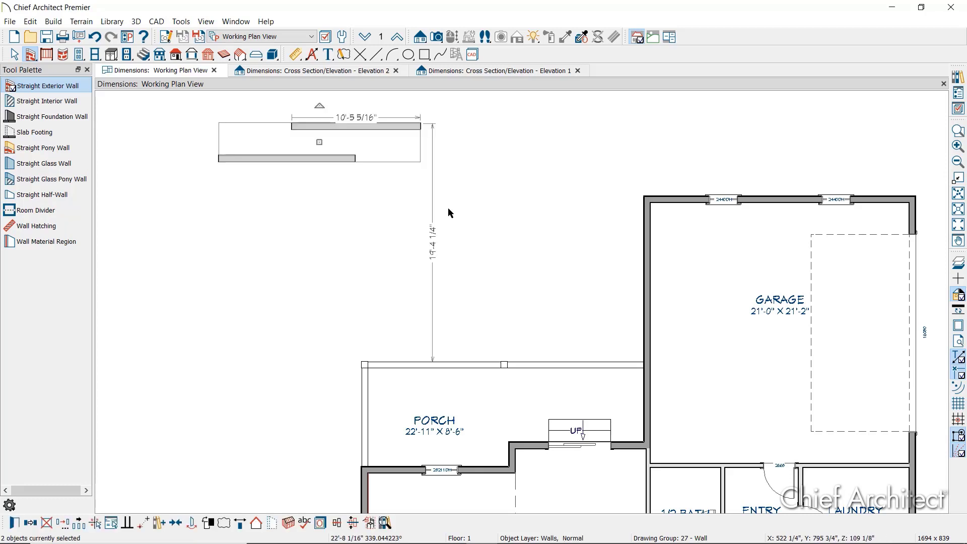
pyautogui.press('Delete')
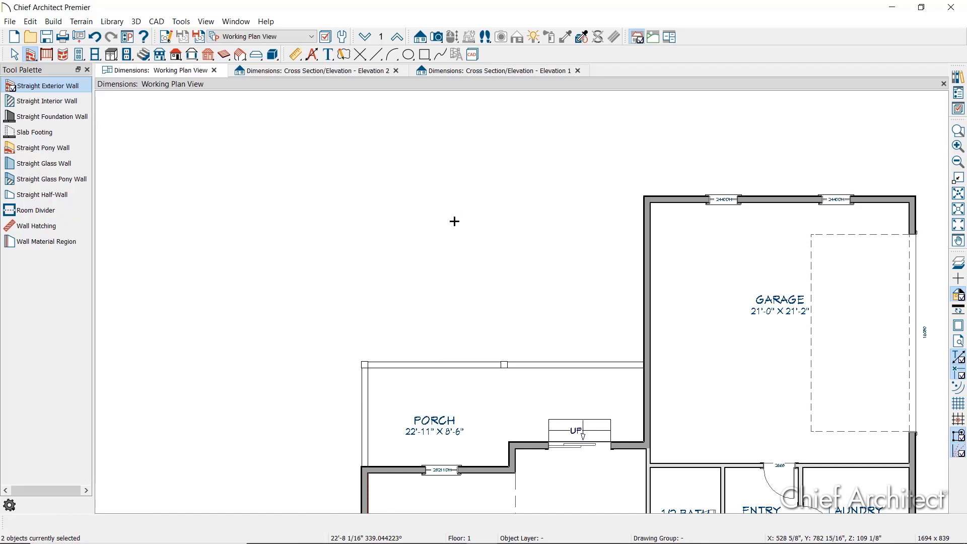
# Draw a Manual Dimension line across the garage just inside the two-window wall, and delete it.
pyautogui.click(156, 21)
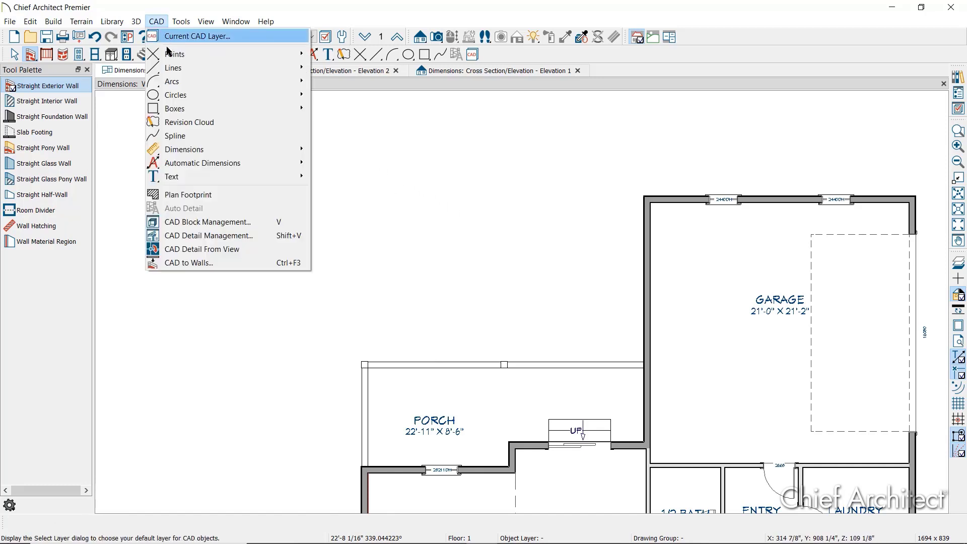
pyautogui.moveTo(208, 154)
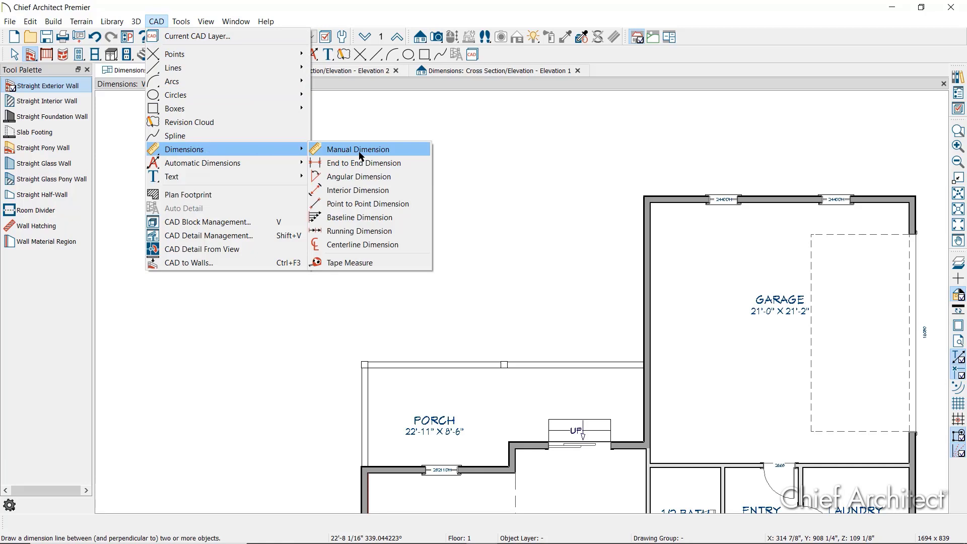
pyautogui.click(317, 81)
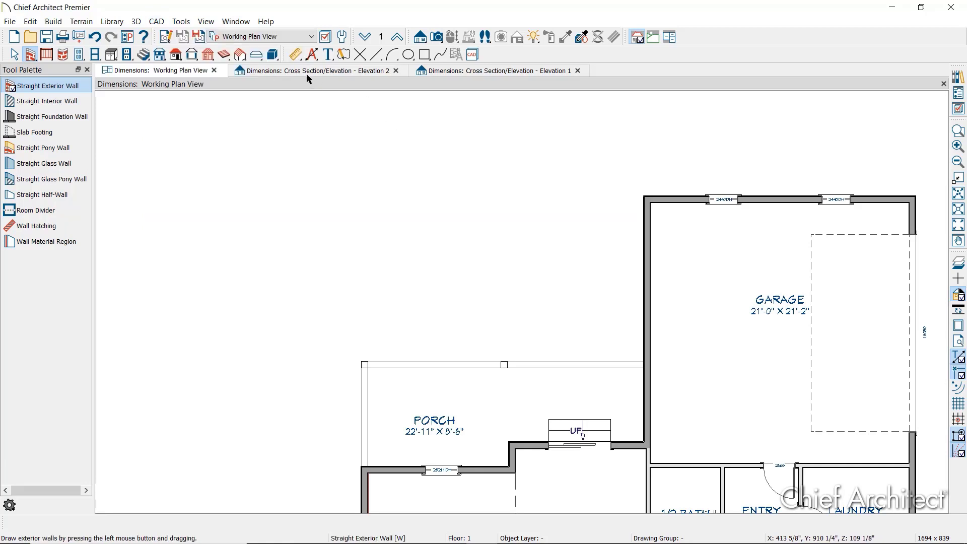
pyautogui.click(296, 57)
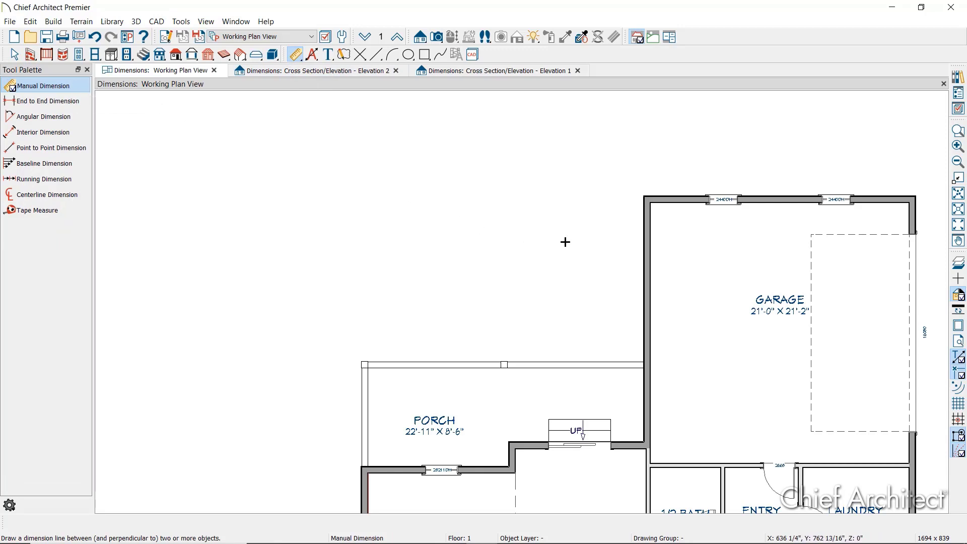
pyautogui.moveTo(623, 219); pyautogui.dragTo(935, 224)
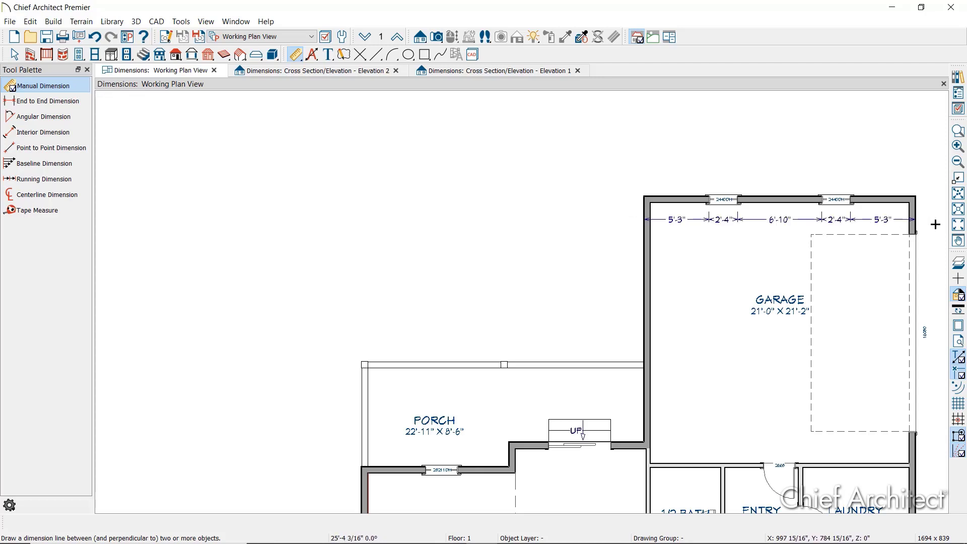
pyautogui.scroll(2, 935, 222)
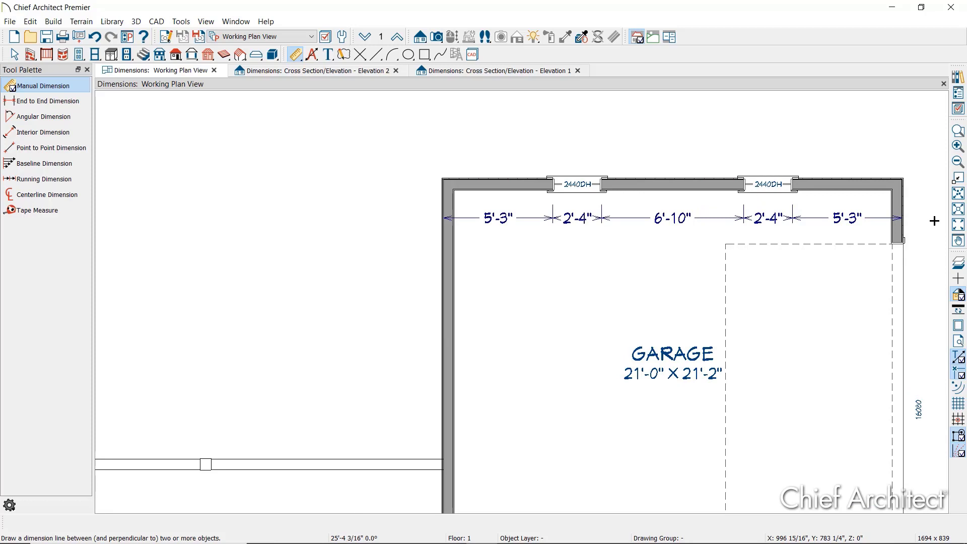
pyautogui.click(711, 220)
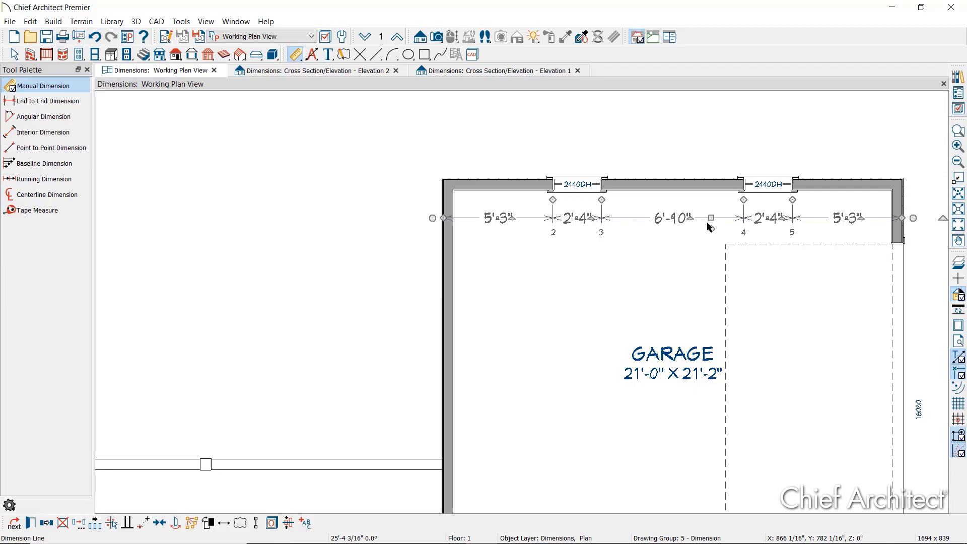
pyautogui.press('Delete')
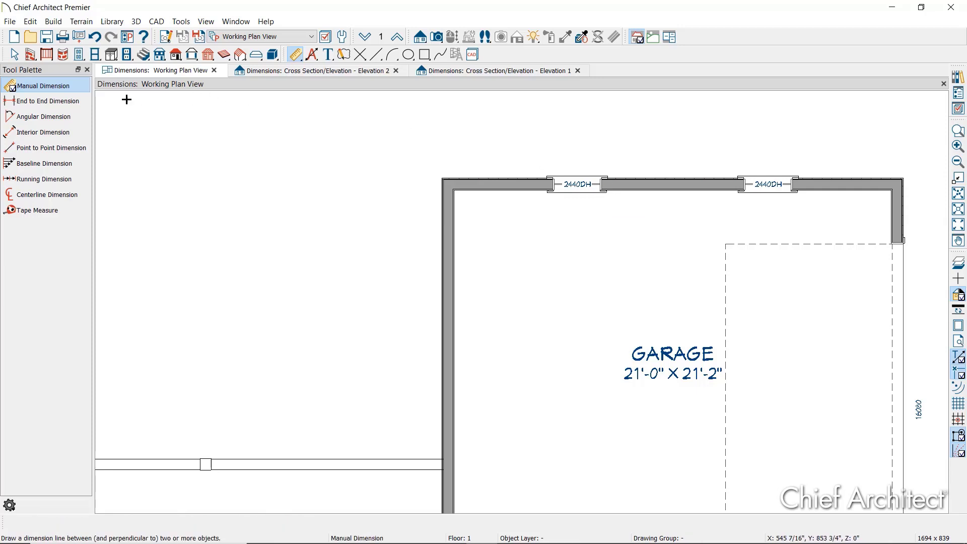
# Draw an End to End Dimension across the full garage width just inside the two-window wall, and delete it.
pyautogui.click(72, 102)
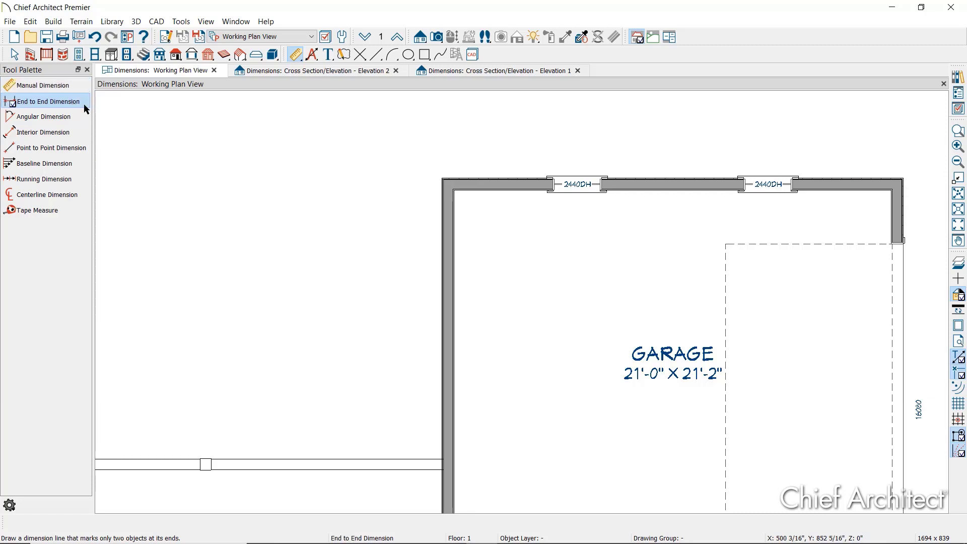
pyautogui.moveTo(431, 210); pyautogui.dragTo(923, 218)
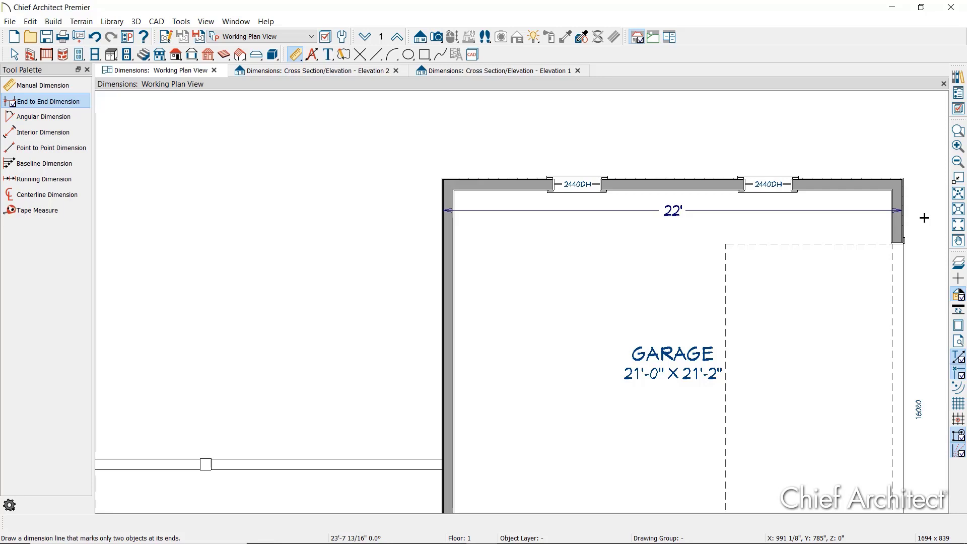
pyautogui.click(802, 210)
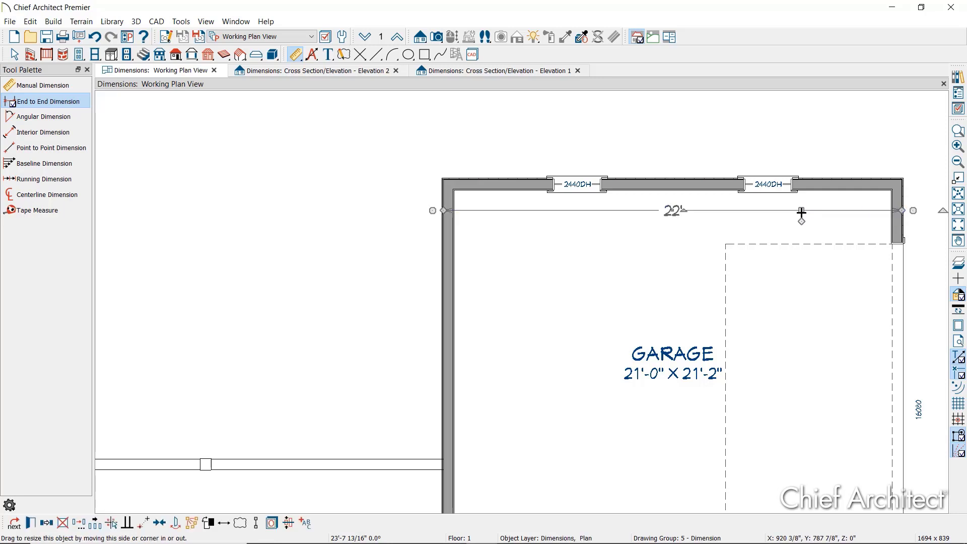
pyautogui.press('Delete')
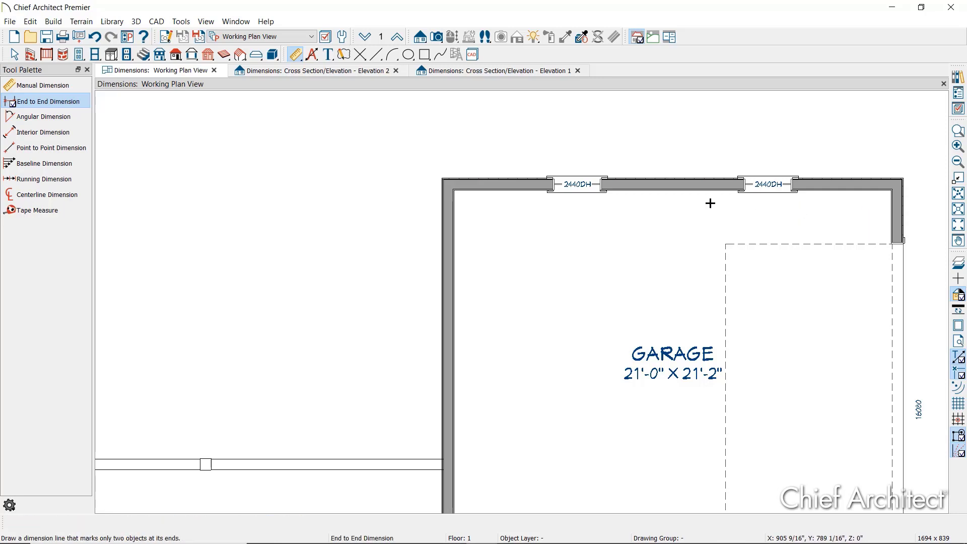
# Add an Angular Dimension between the two-window wall and the porch-side wall at the garage's inside corner, and delete it.
pyautogui.click(68, 118)
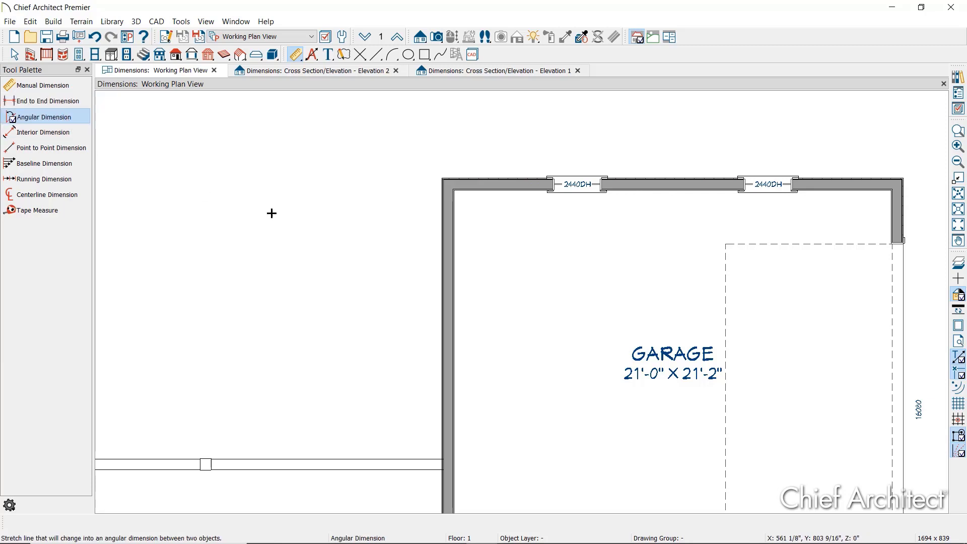
pyautogui.moveTo(495, 191); pyautogui.dragTo(456, 222)
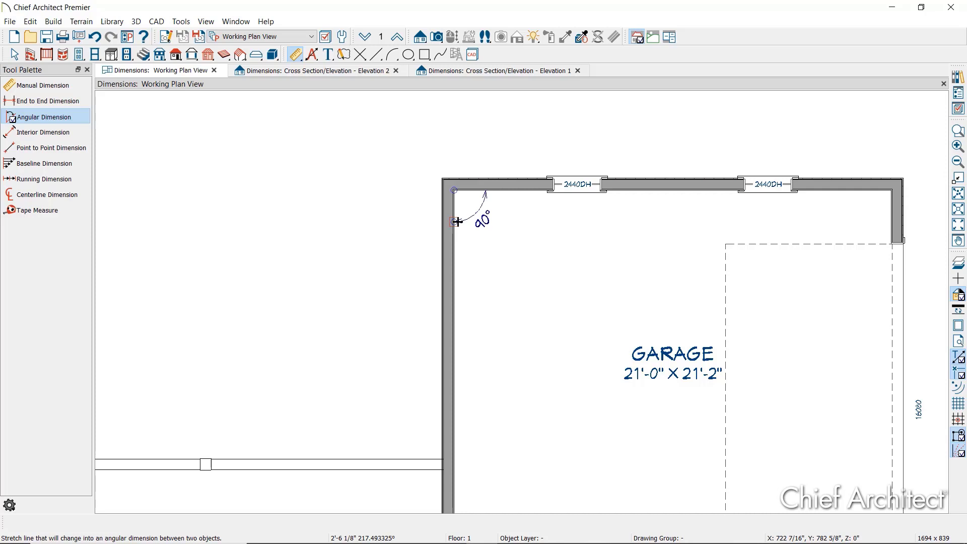
pyautogui.click(484, 208)
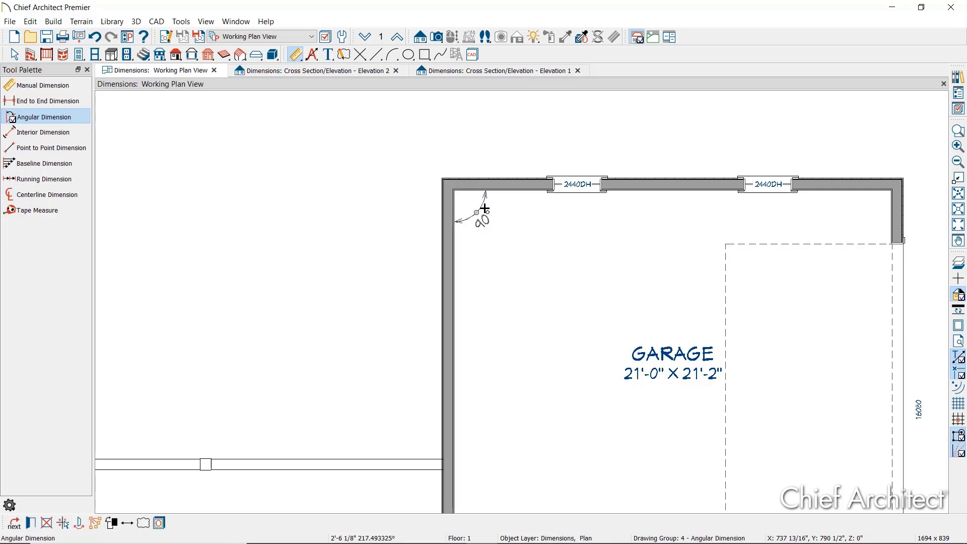
pyautogui.press('Delete')
# Draw an Interior Dimension line through the kitchen/dining area, half bath, entry and laundry, and delete it.
pyautogui.click(59, 133)
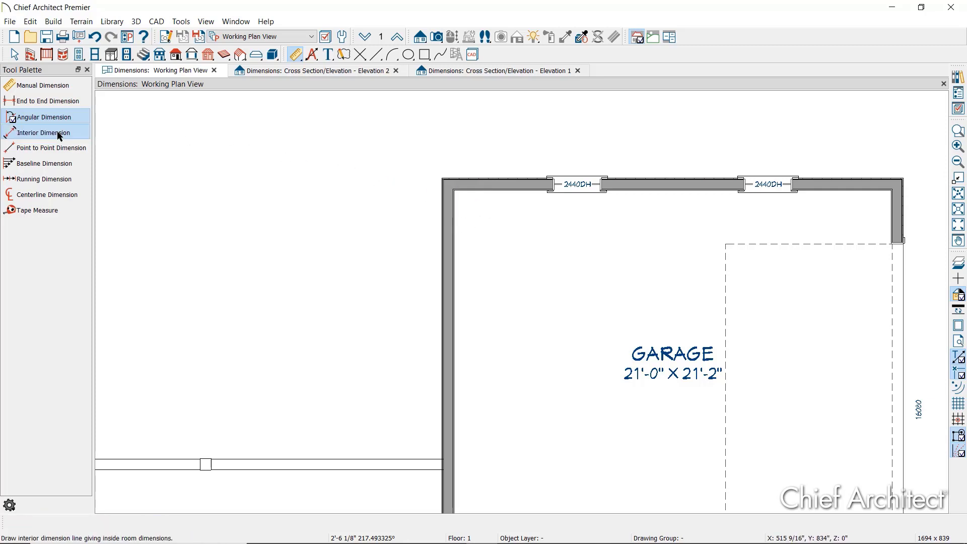
pyautogui.scroll(-3, 325, 146)
pyautogui.scroll(-1, 344, 149)
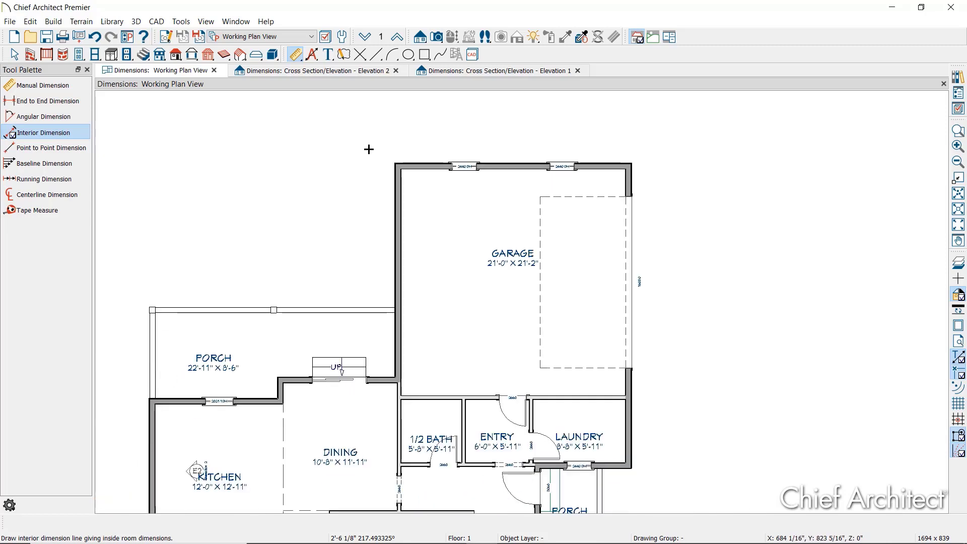
pyautogui.moveTo(140, 421); pyautogui.dragTo(687, 415)
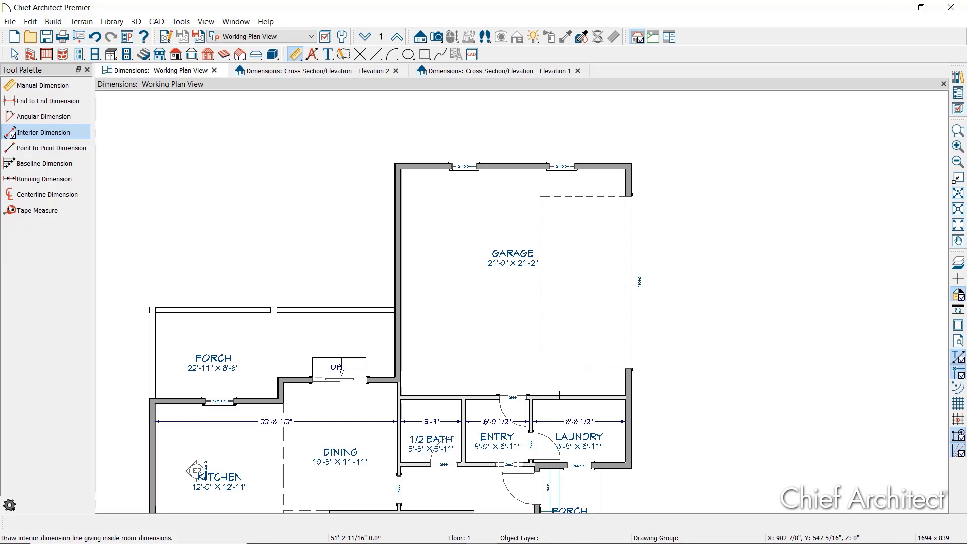
pyautogui.scroll(3, 554, 417)
pyautogui.click(567, 417)
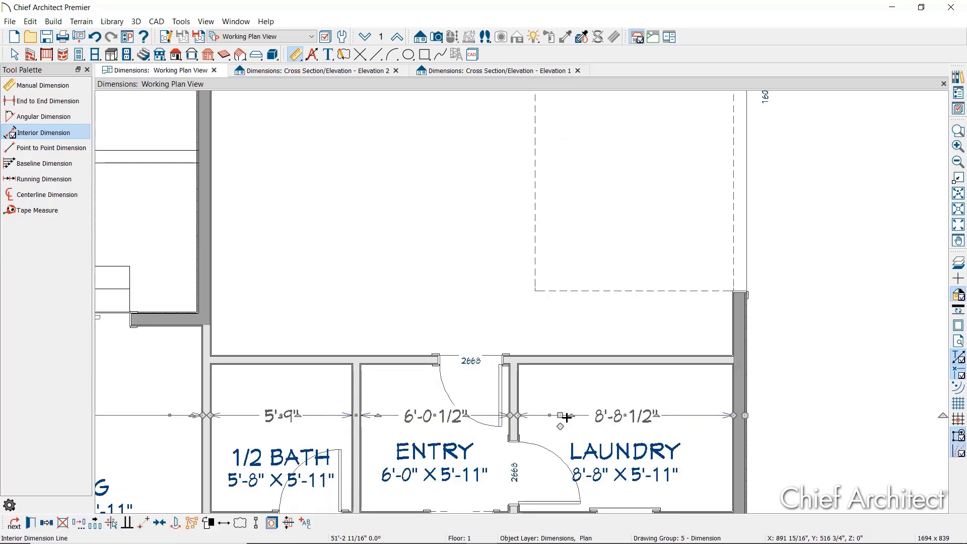
pyautogui.press('Delete')
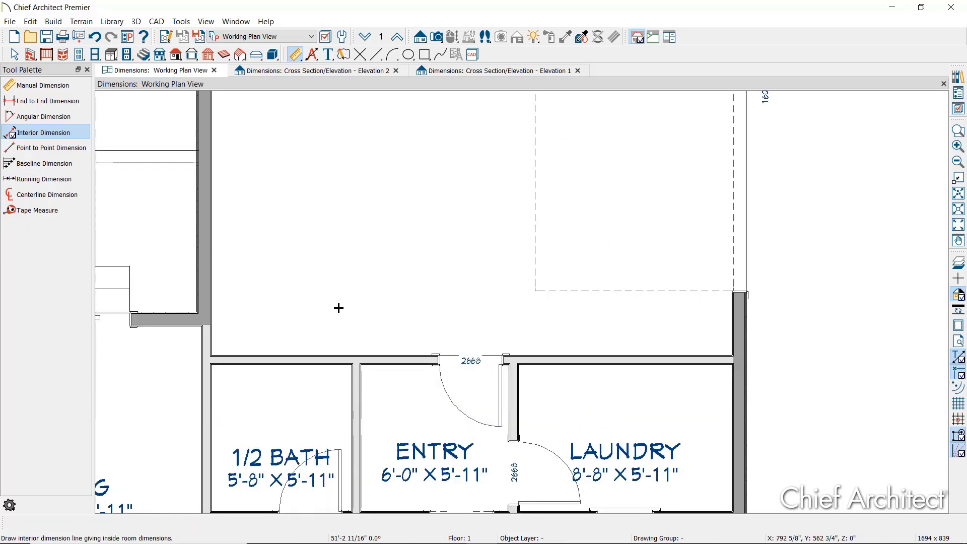
# Add Point to Point Dimensions across the laundry's width and about 6'-1 1/2" long in the open garage space near the entry door.
pyautogui.click(60, 149)
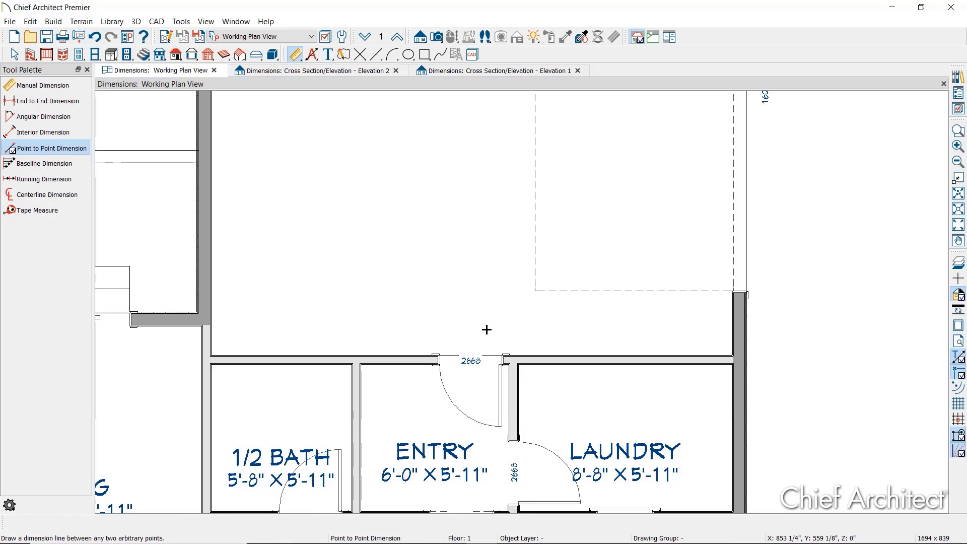
pyautogui.moveTo(518, 364); pyautogui.dragTo(733, 381)
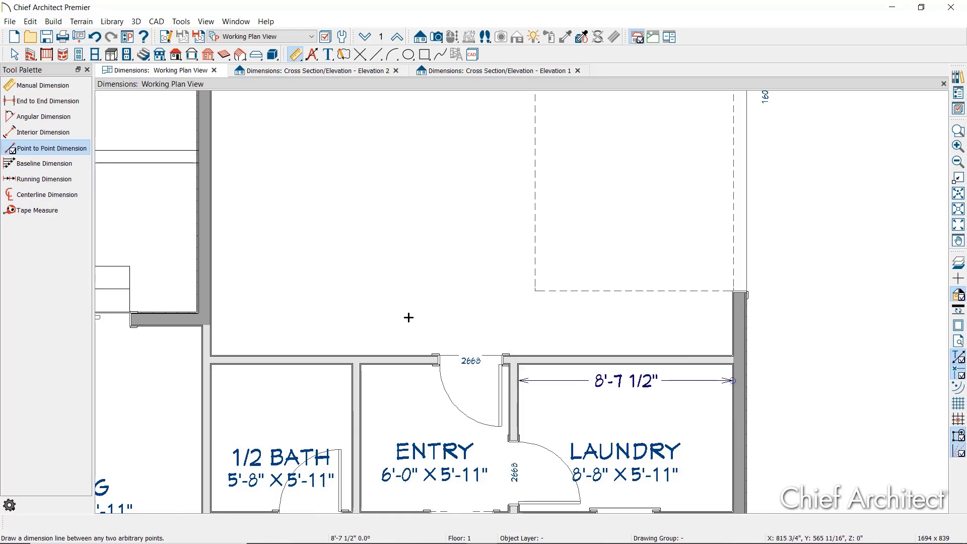
pyautogui.moveTo(408, 317); pyautogui.dragTo(561, 325)
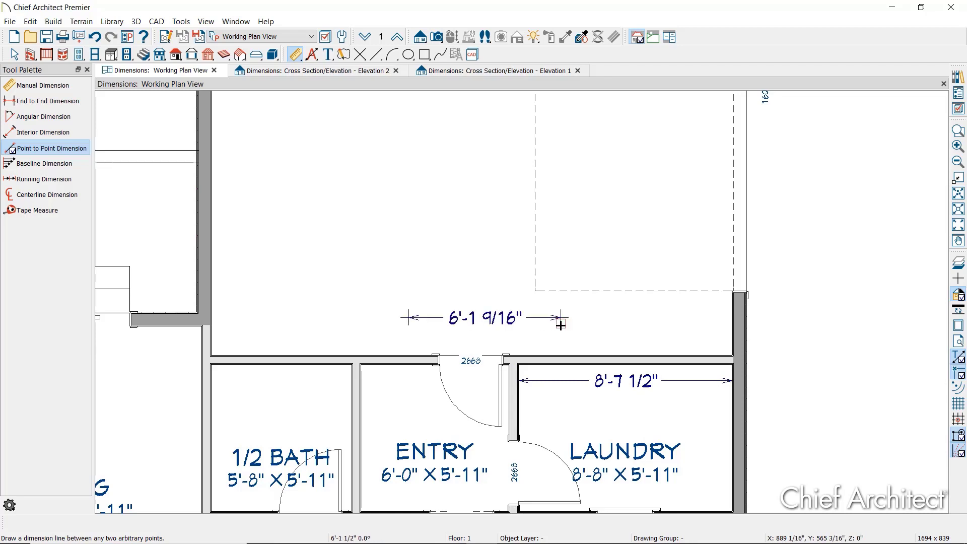
# Remove the Point to Point Dimensions across the laundry and in the open garage space near the entry door.
pyautogui.scroll(-1, 559, 379)
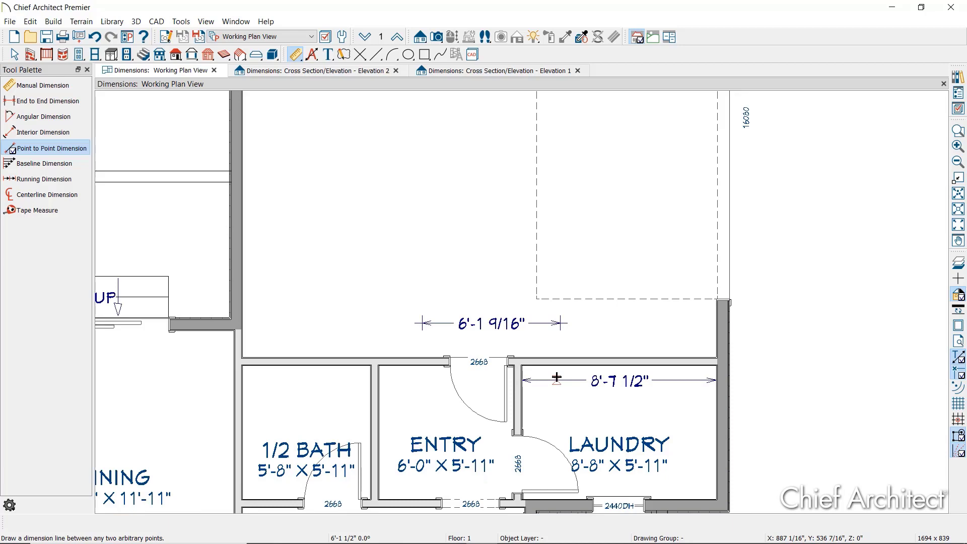
pyautogui.click(559, 380)
pyautogui.hotkey('ctrl', 'z')
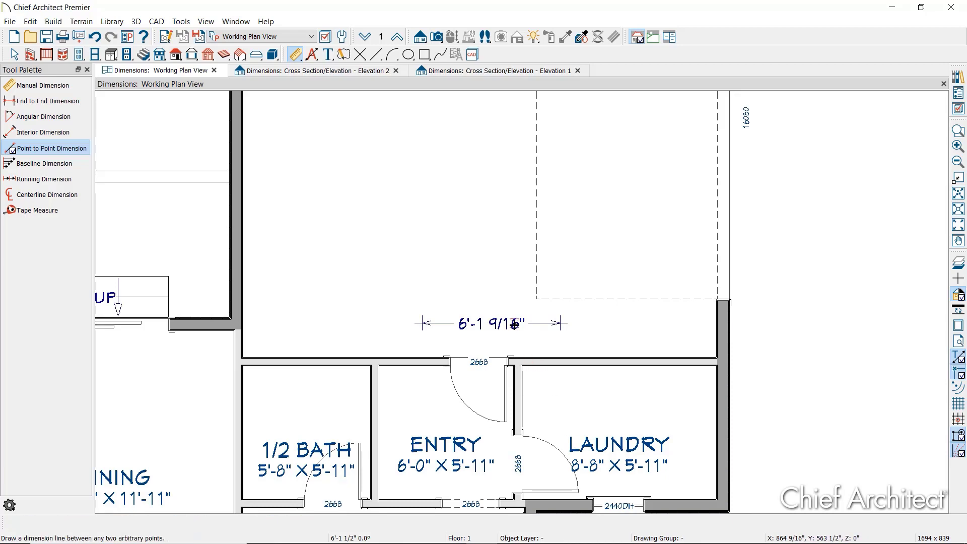
pyautogui.hotkey('ctrl', 'z')
# Draw a Baseline Dimension line along the outside of the garage's two-window wall, and delete the resulting dimensions.
pyautogui.scroll(-1, 527, 355)
pyautogui.scroll(3, 478, 297)
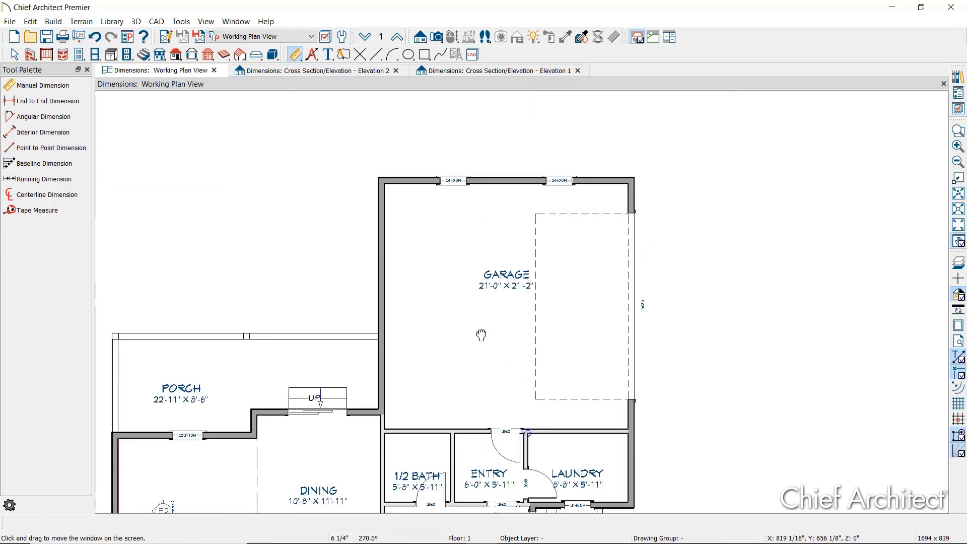
pyautogui.moveTo(501, 299); pyautogui.dragTo(527, 428, button='middle')
pyautogui.moveTo(526, 493); pyautogui.dragTo(524, 431)
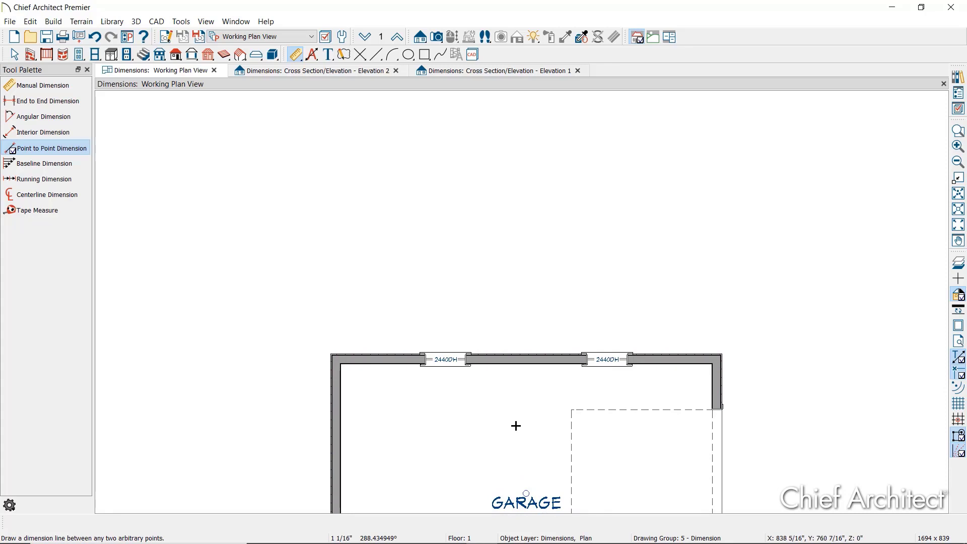
pyautogui.click(45, 164)
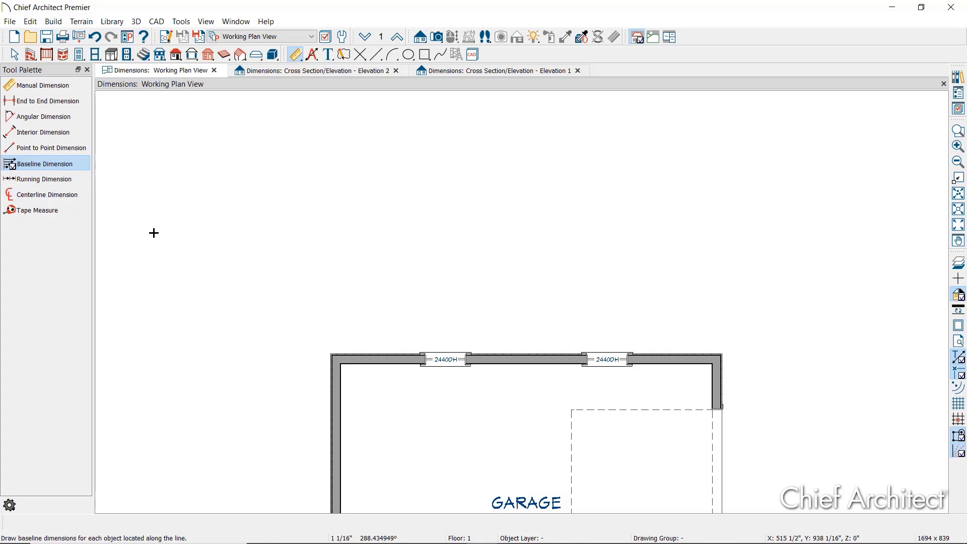
pyautogui.moveTo(328, 345); pyautogui.dragTo(751, 353)
pyautogui.moveTo(313, 217); pyautogui.dragTo(781, 344)
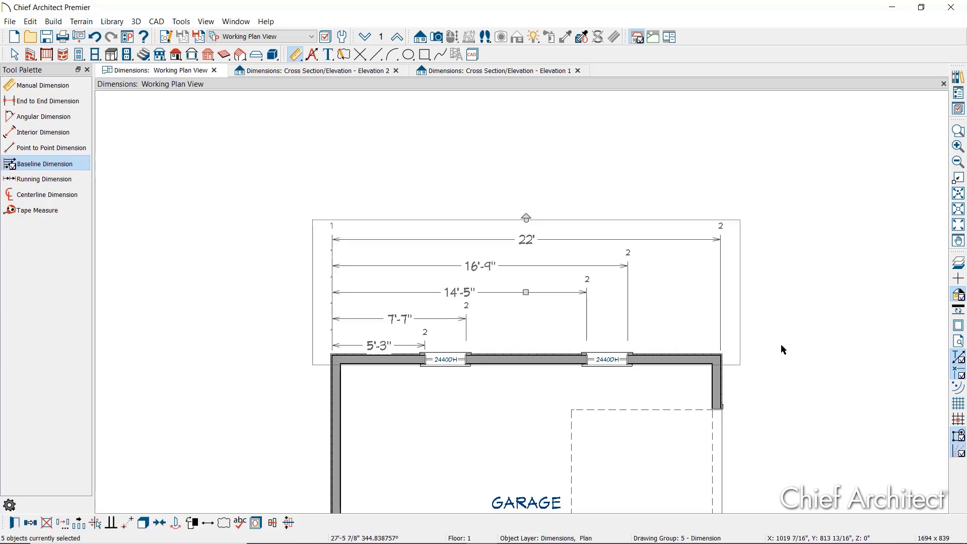
pyautogui.press('Delete')
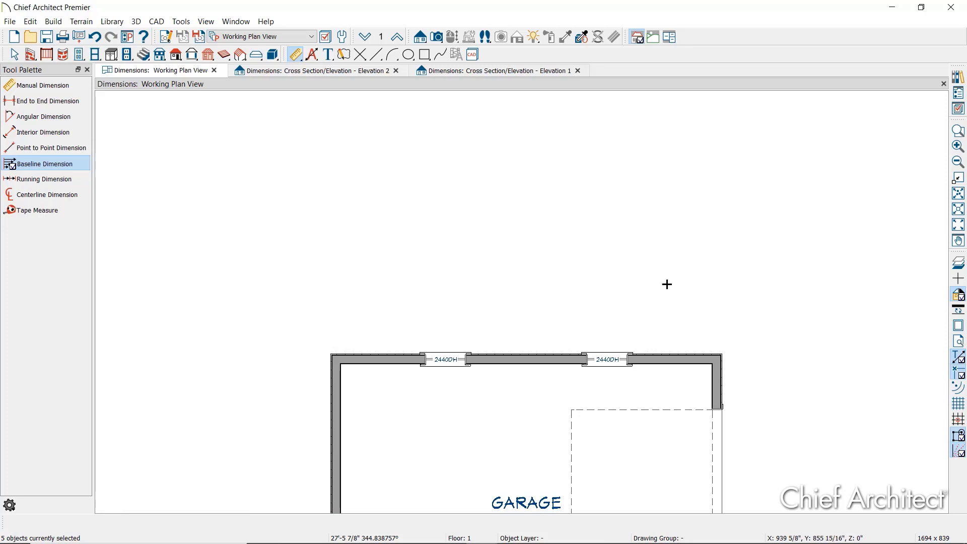
# Draw a Running Dimension line along the outside of the garage's two-window wall, and delete it.
pyautogui.click(64, 180)
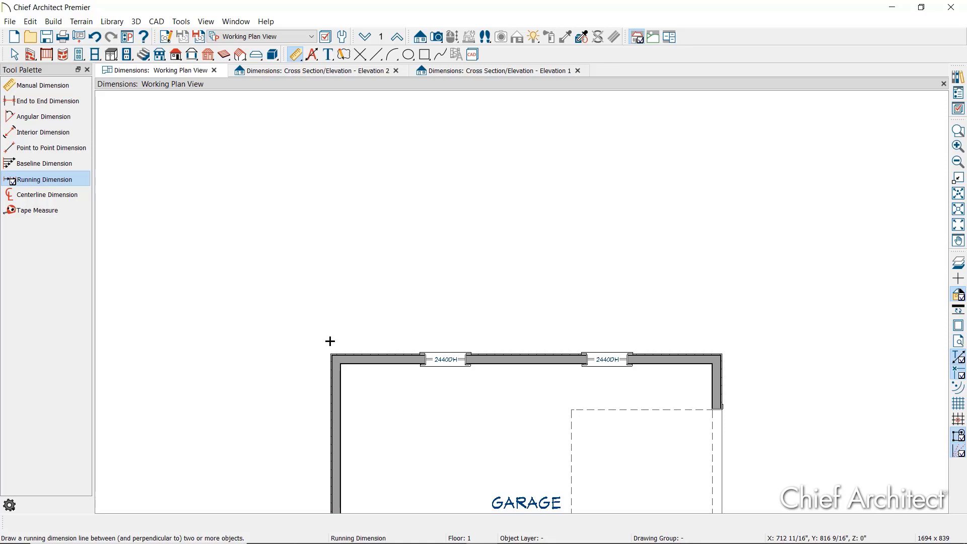
pyautogui.moveTo(330, 341); pyautogui.dragTo(739, 350)
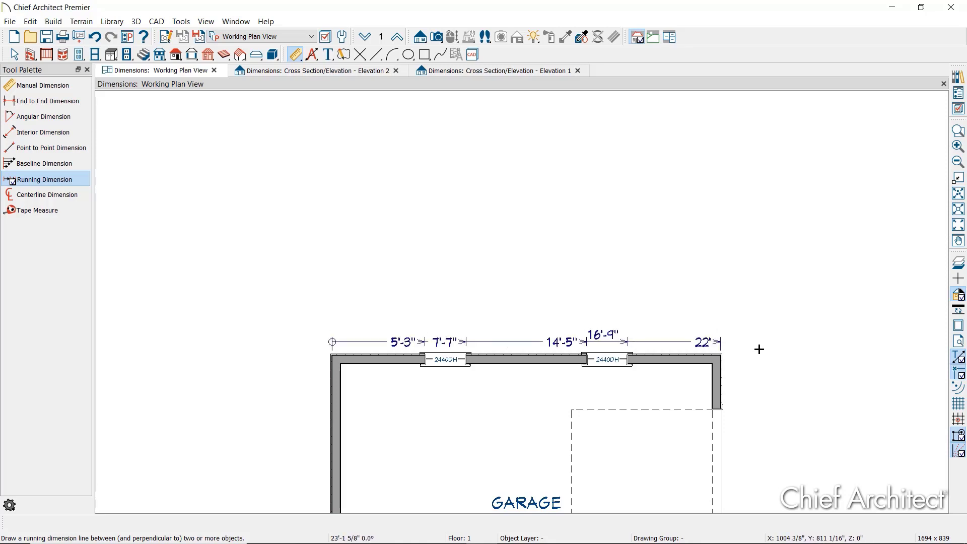
pyautogui.click(679, 343)
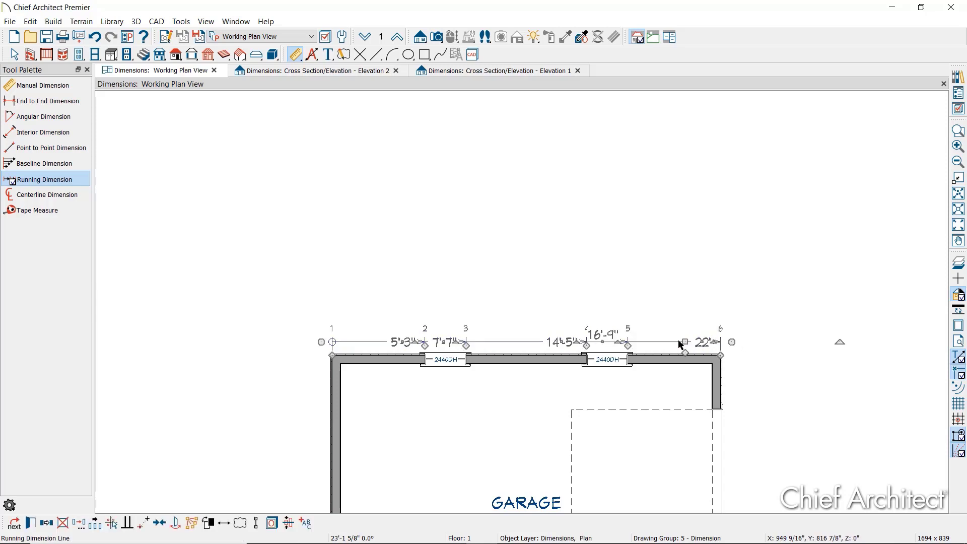
pyautogui.press('Escape')
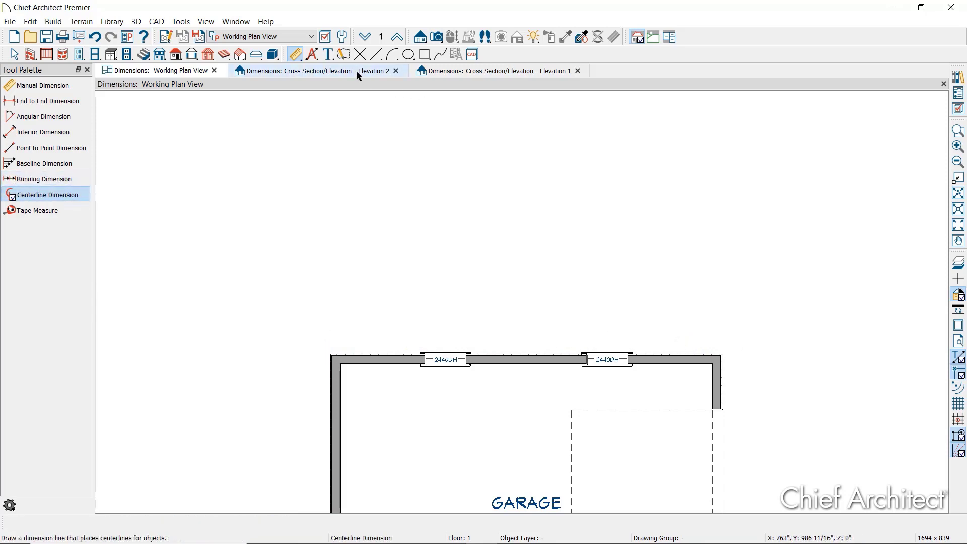
# Switch to the Elevation 2 kitchen view and add a Centerline Dimension beneath the refrigerator.
pyautogui.click(356, 70)
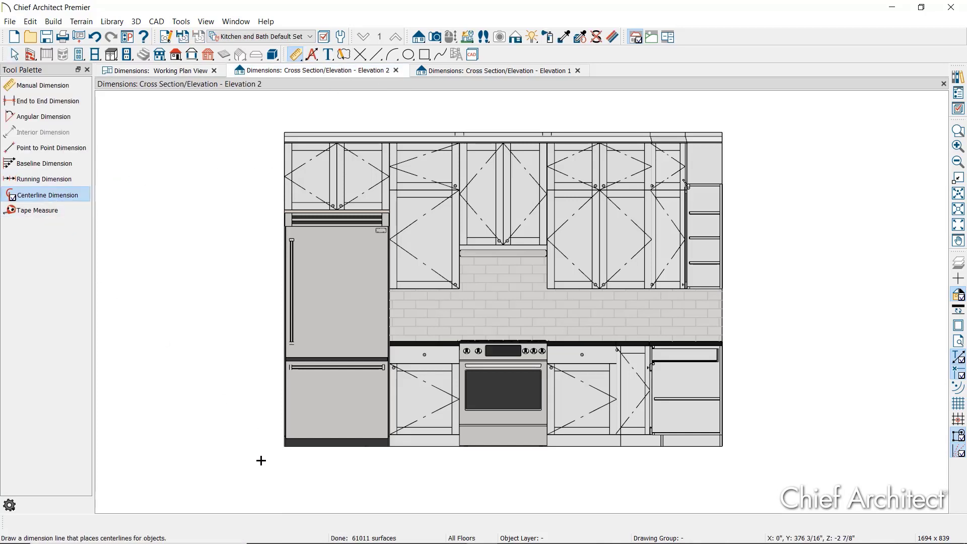
pyautogui.moveTo(255, 459); pyautogui.dragTo(357, 462)
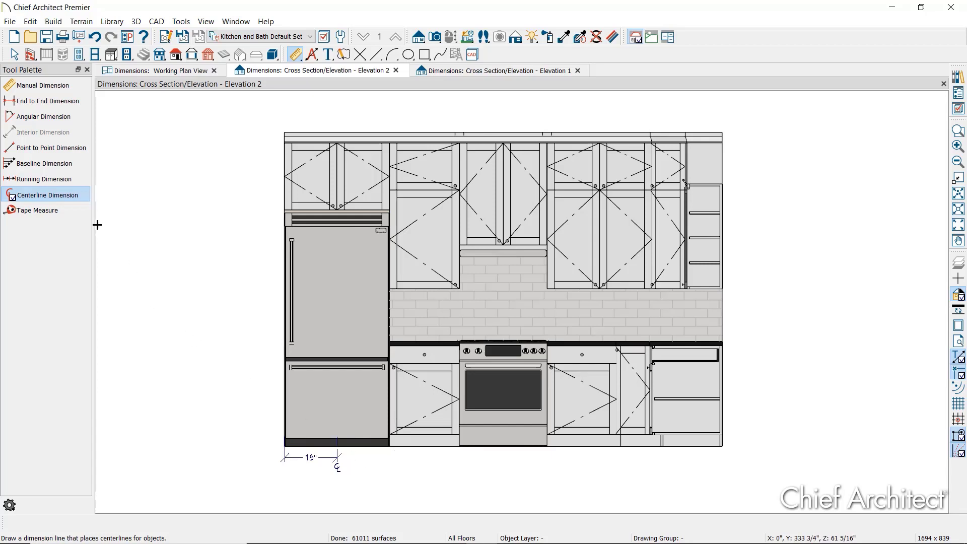
# Measure the widths of the wall cabinet above the range and the adjacent double-door wall cabinet with the Tape Measure.
pyautogui.click(50, 212)
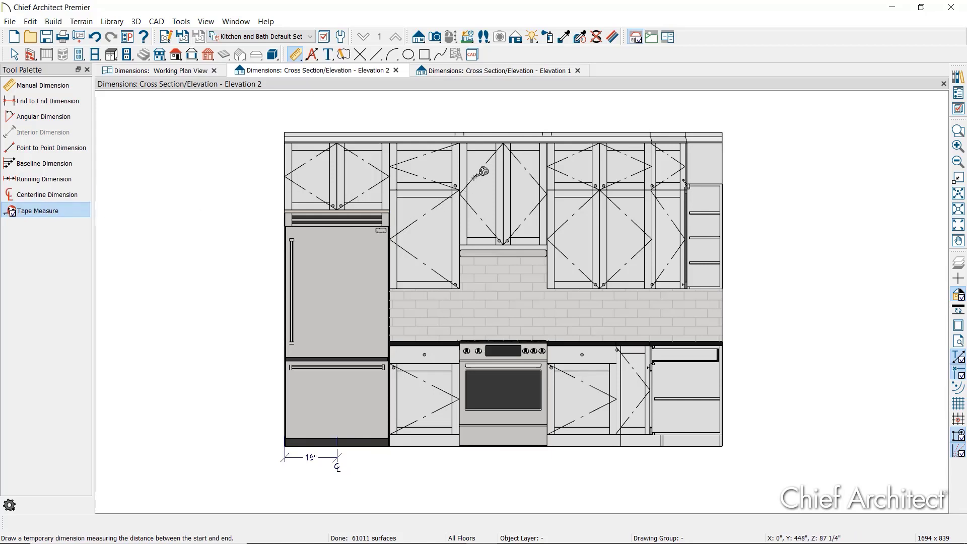
pyautogui.moveTo(460, 167); pyautogui.dragTo(539, 169)
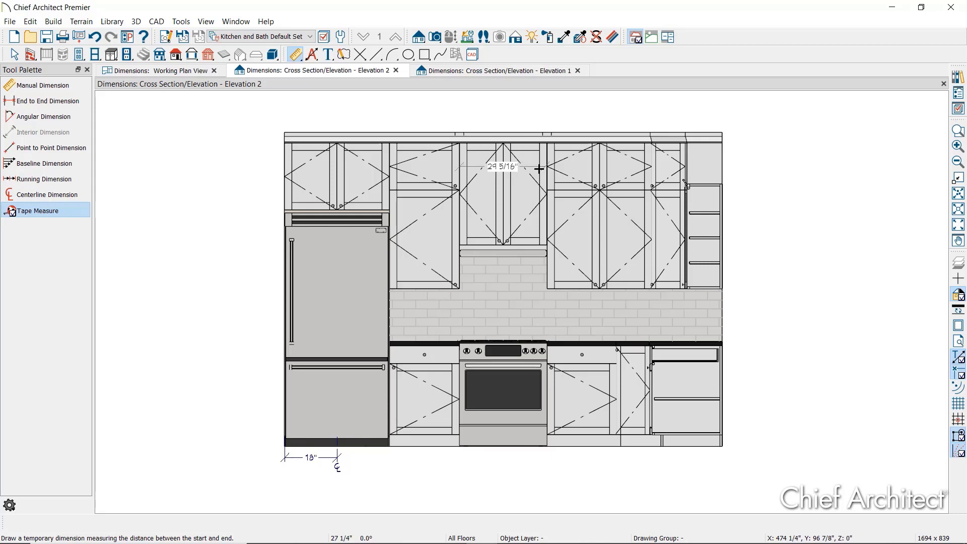
pyautogui.moveTo(539, 169); pyautogui.dragTo(539, 169)
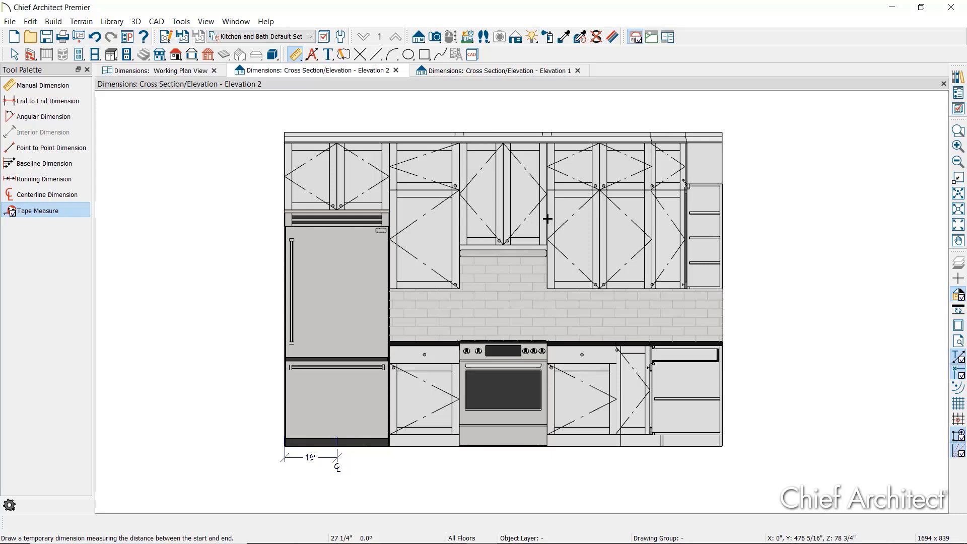
pyautogui.moveTo(548, 219); pyautogui.dragTo(646, 215)
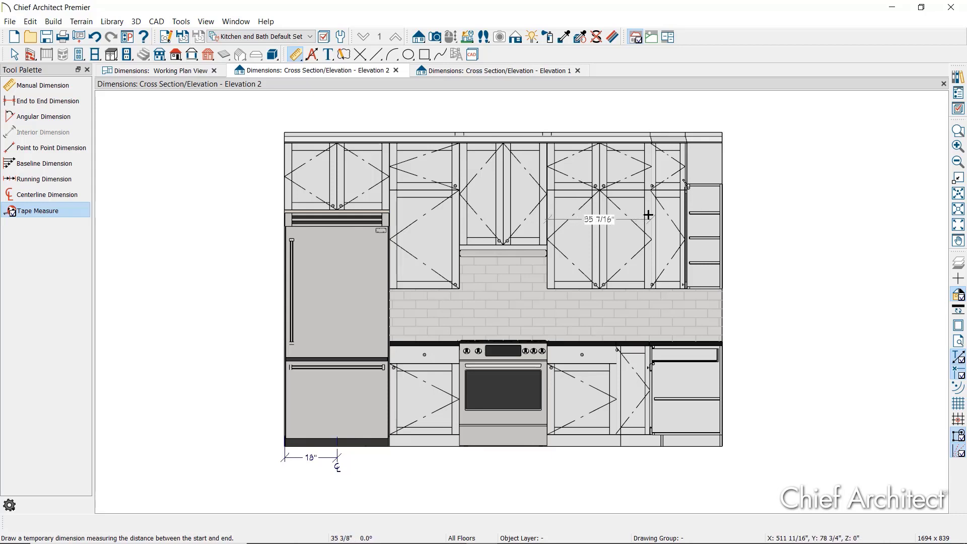
pyautogui.moveTo(648, 215); pyautogui.dragTo(646, 215)
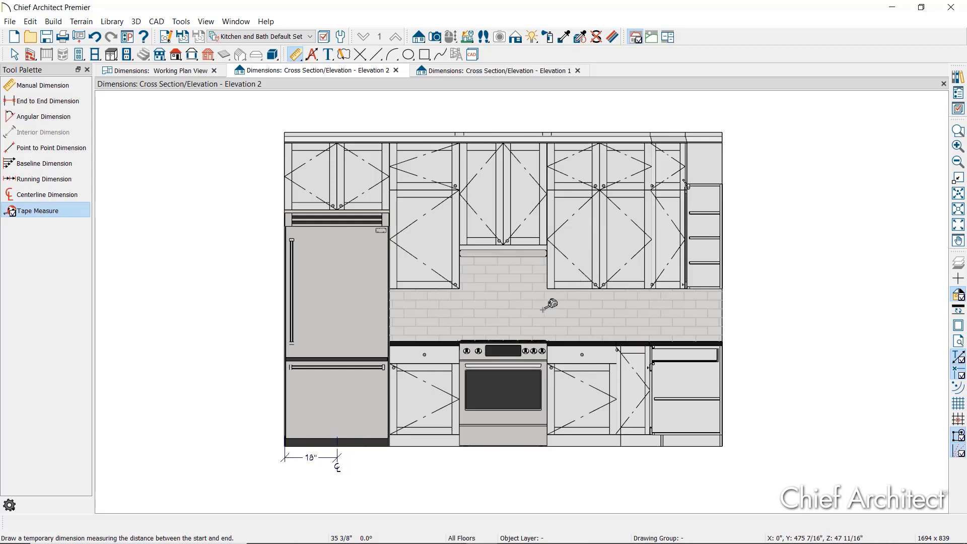
# Generate Auto Exterior Dimensions for the floor plan in the Working Plan View, and undo them.
pyautogui.click(173, 70)
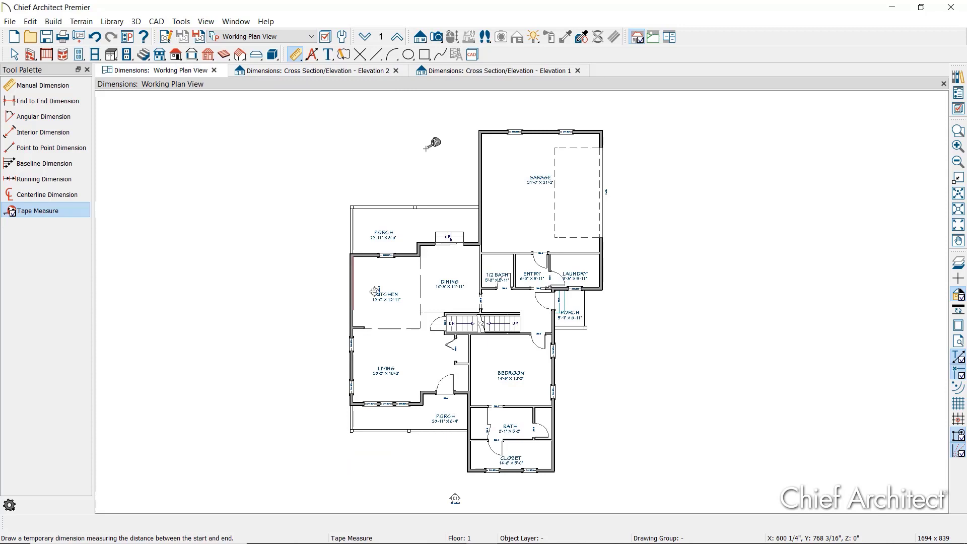
pyautogui.click(314, 55)
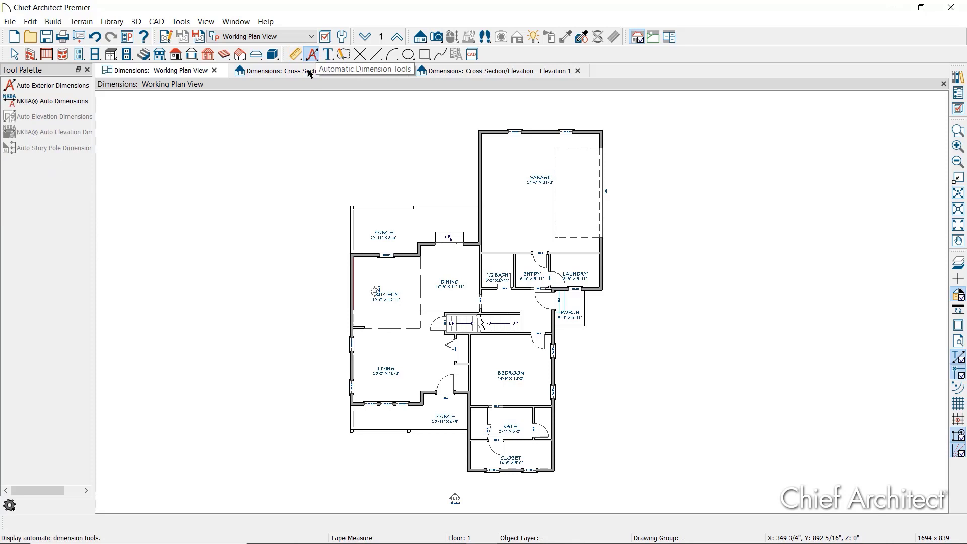
pyautogui.click(157, 21)
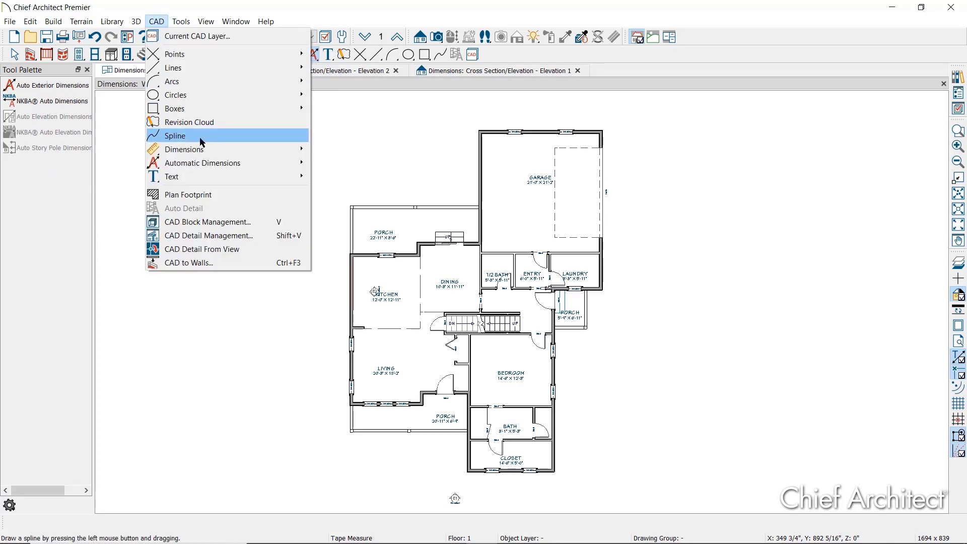
pyautogui.moveTo(278, 169)
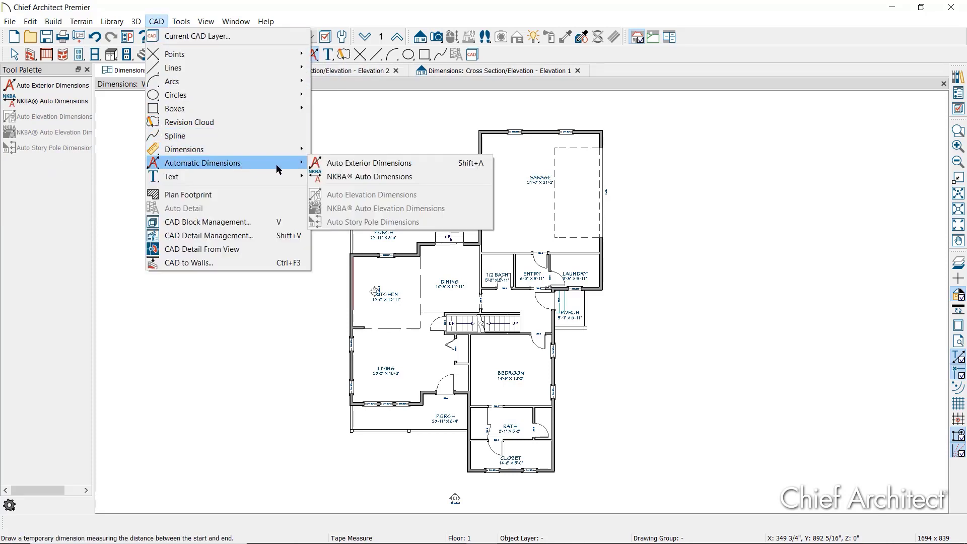
pyautogui.click(313, 56)
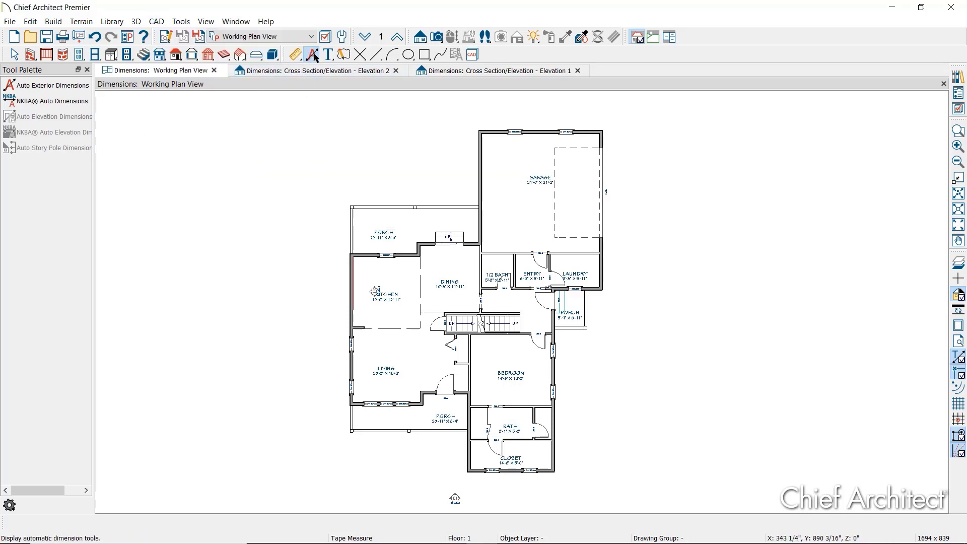
pyautogui.click(74, 90)
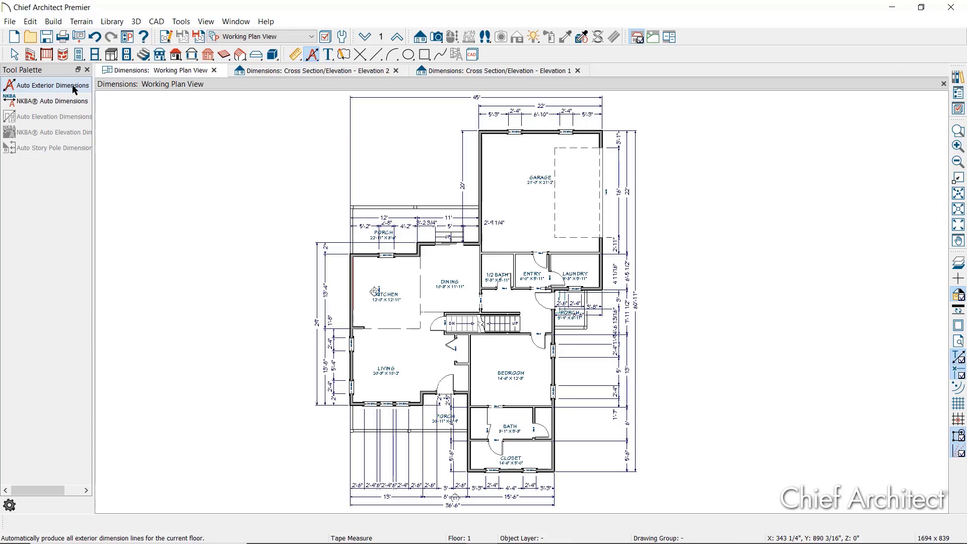
pyautogui.hotkey('ctrl', 'z')
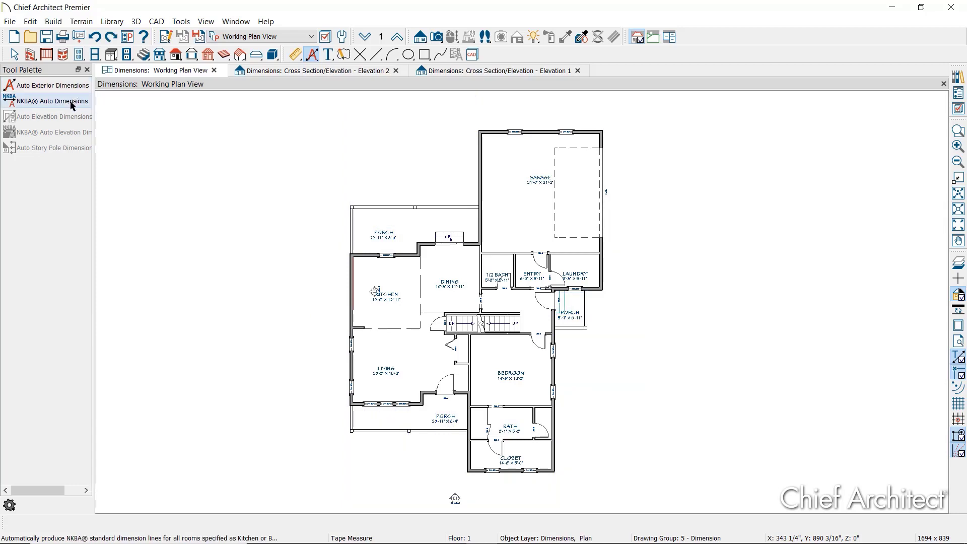
# Generate NKBA Auto Dimensions for the floor plan's kitchen and bath rooms, and undo them.
pyautogui.click(72, 105)
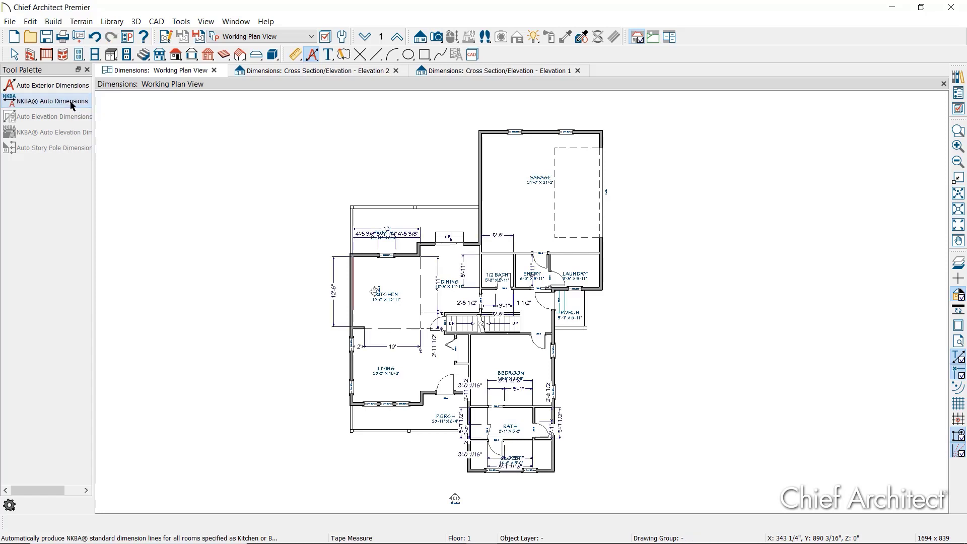
pyautogui.hotkey('ctrl', 'z')
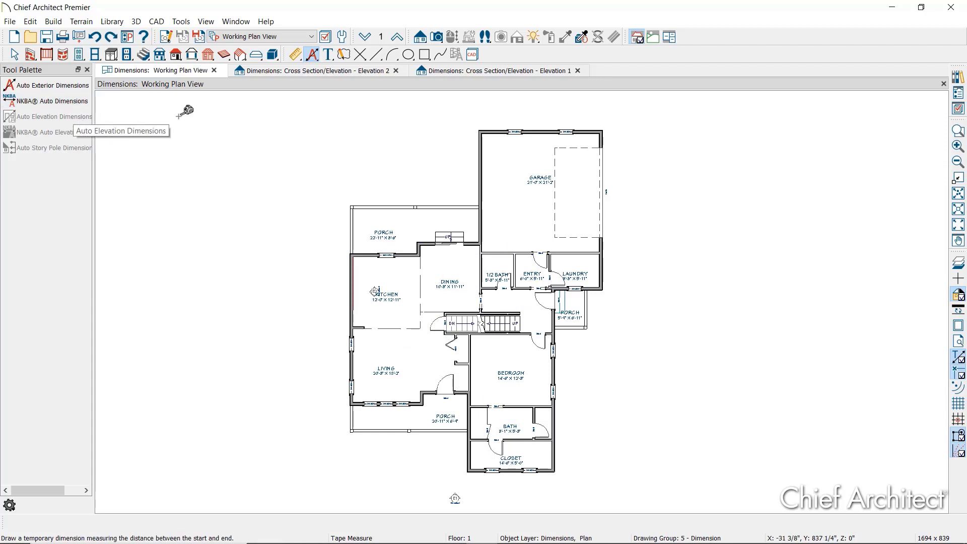
# Generate Auto Elevation Dimensions and NKBA Auto Elevation Dimensions in the Elevation 2 kitchen view, undoing each set.
pyautogui.click(298, 75)
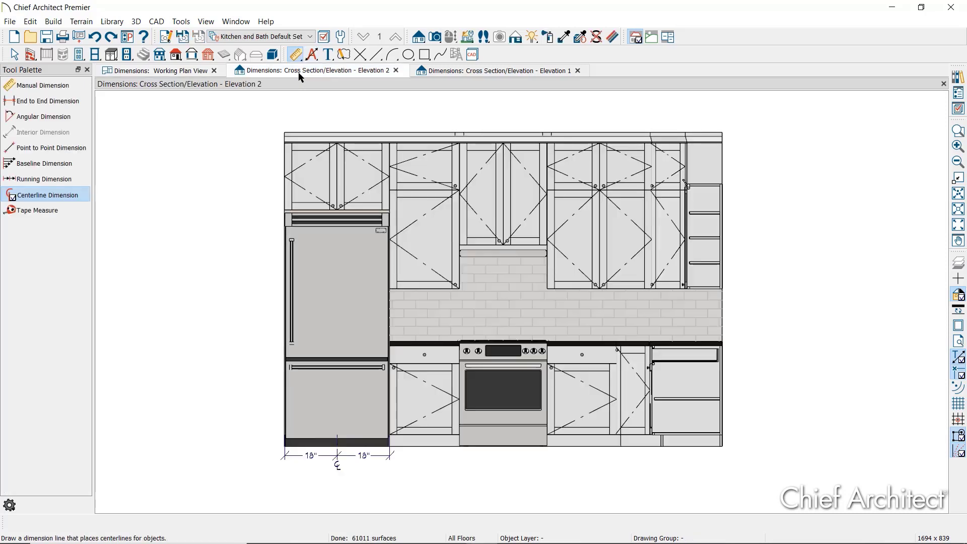
pyautogui.click(312, 54)
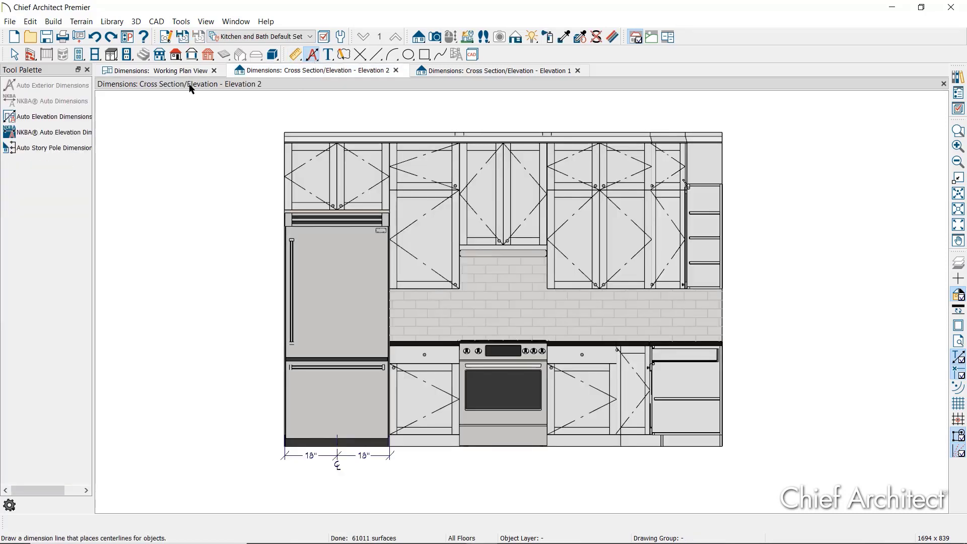
pyautogui.click(79, 121)
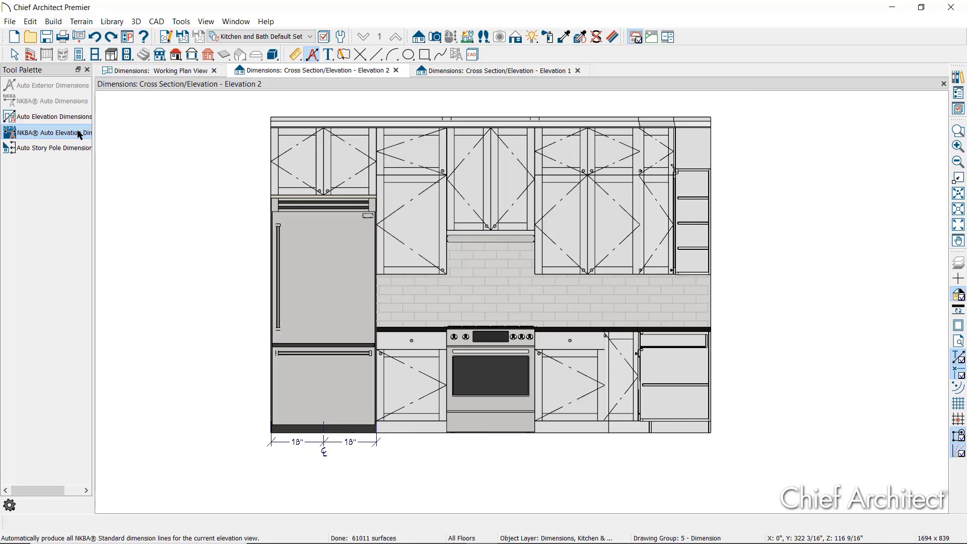
pyautogui.click(80, 134)
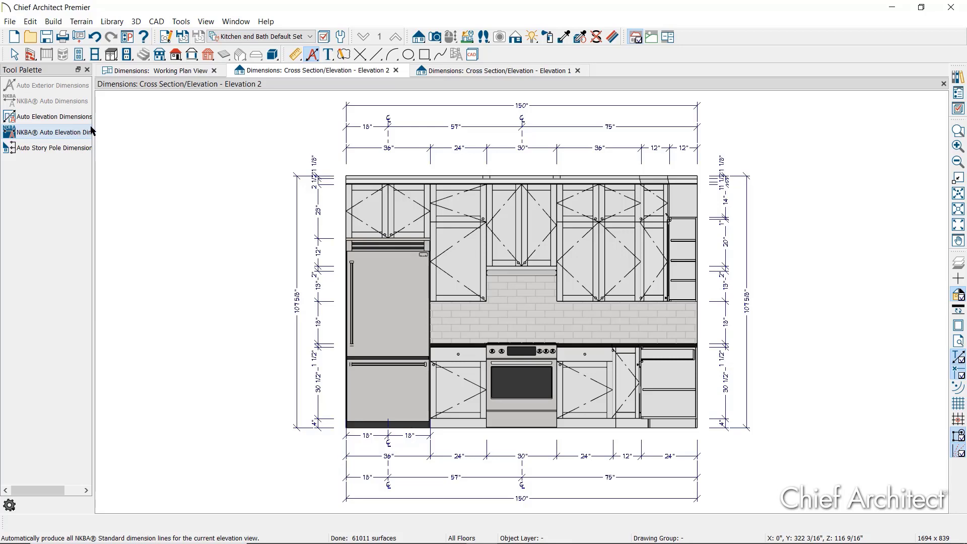
pyautogui.hotkey('ctrl', 'z')
# Switch to the Elevation 1 exterior view and generate Auto Story Pole Dimensions for the house.
pyautogui.click(476, 72)
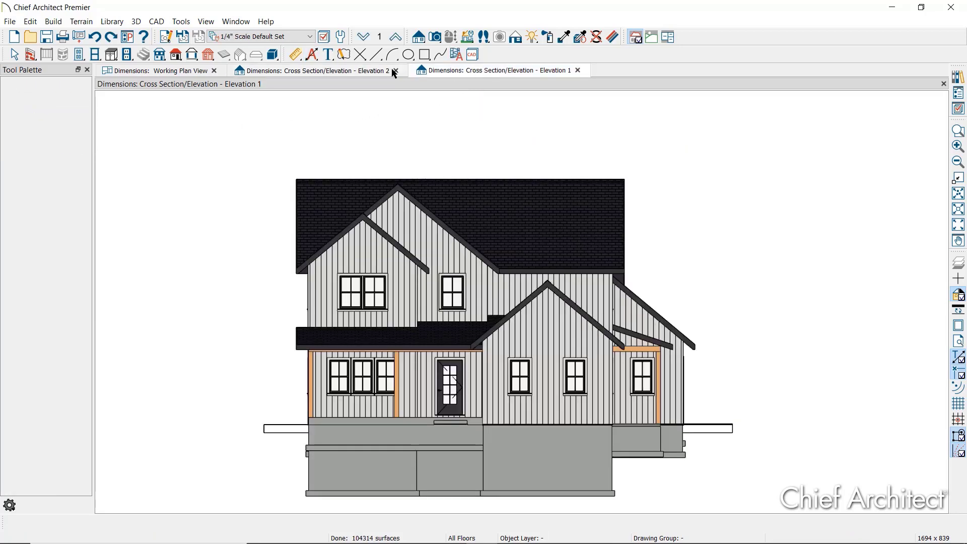
pyautogui.click(312, 55)
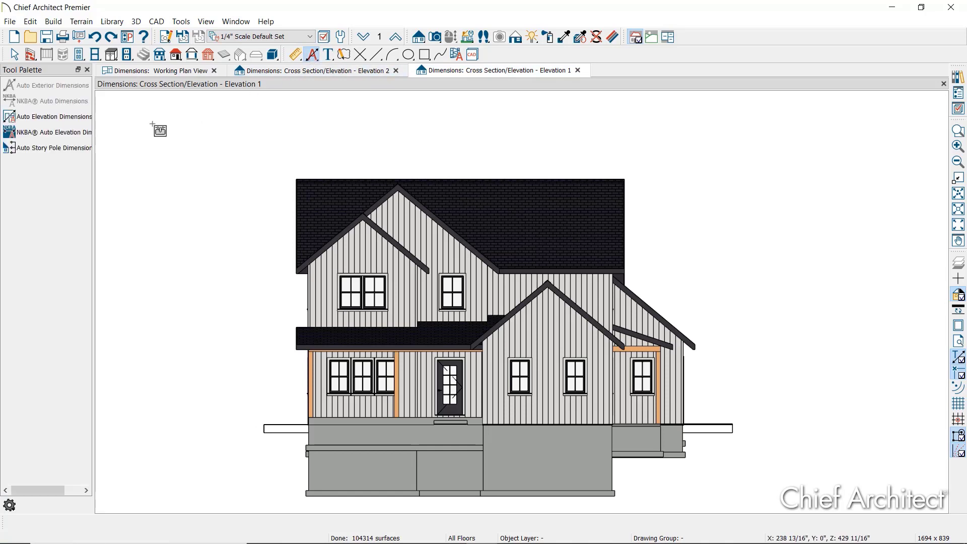
pyautogui.click(82, 151)
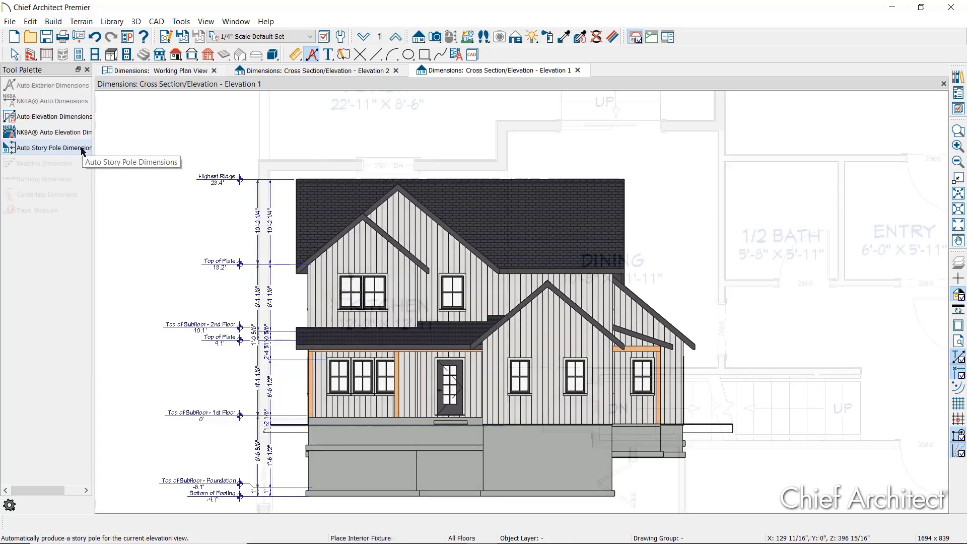
# Switch to the Kitchen and Bath Plan View and generate automatic interior dimensions for the kitchen room.
pyautogui.click(283, 39)
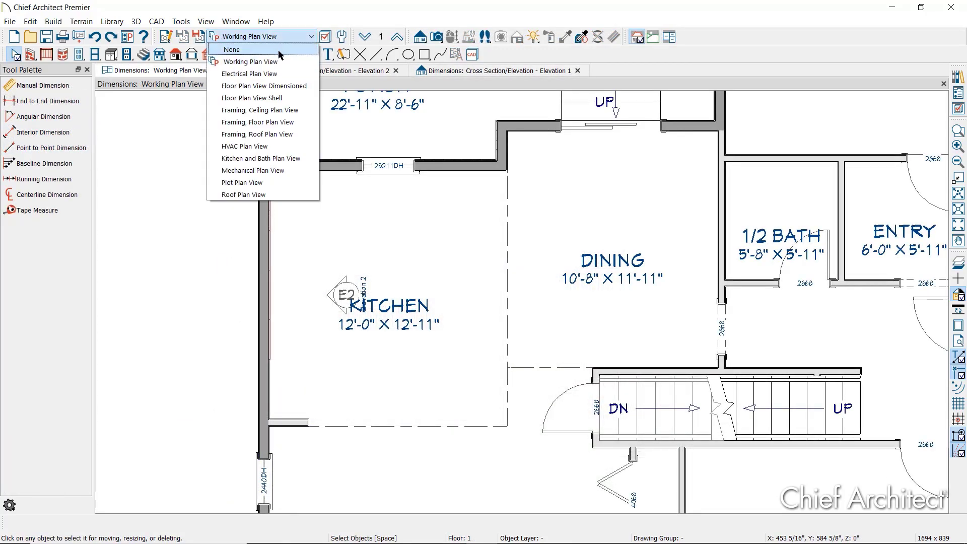
pyautogui.click(269, 159)
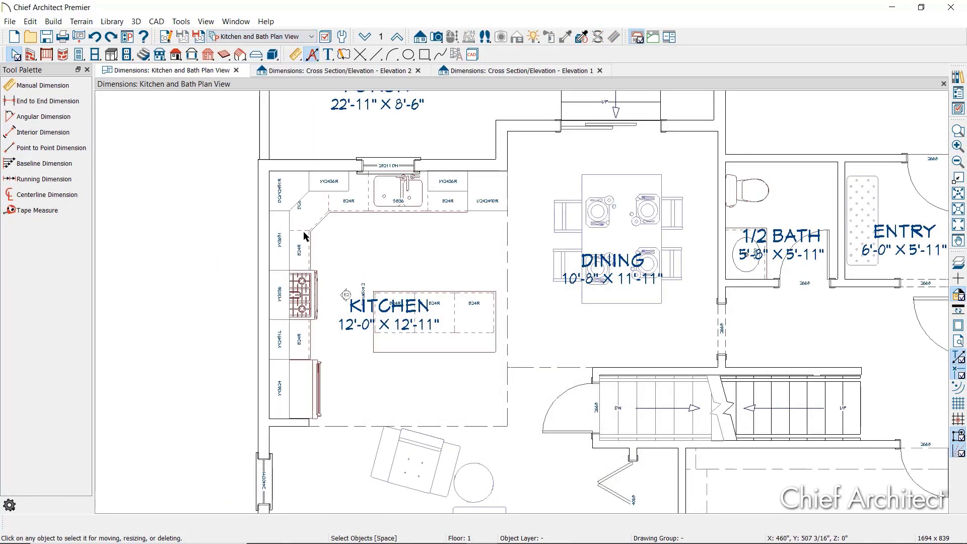
pyautogui.click(381, 249)
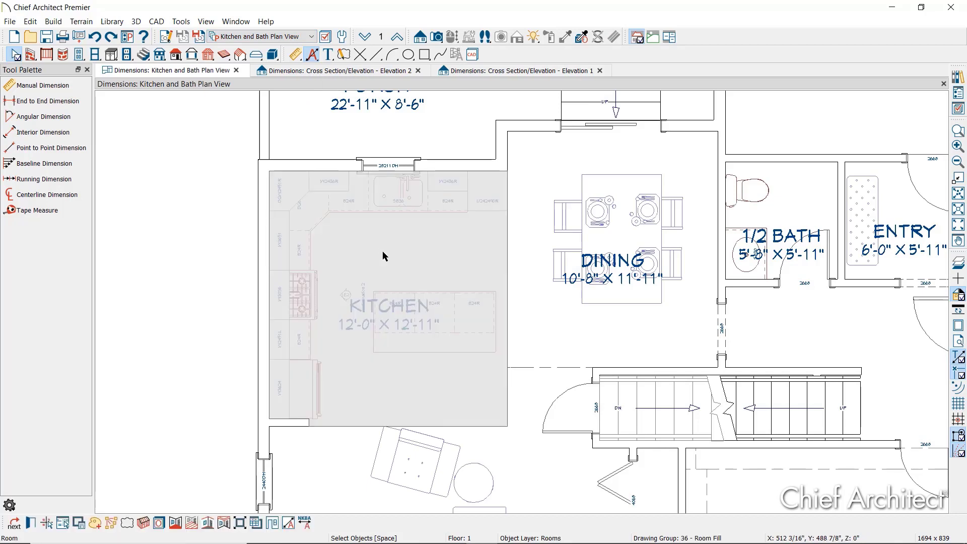
pyautogui.click(290, 524)
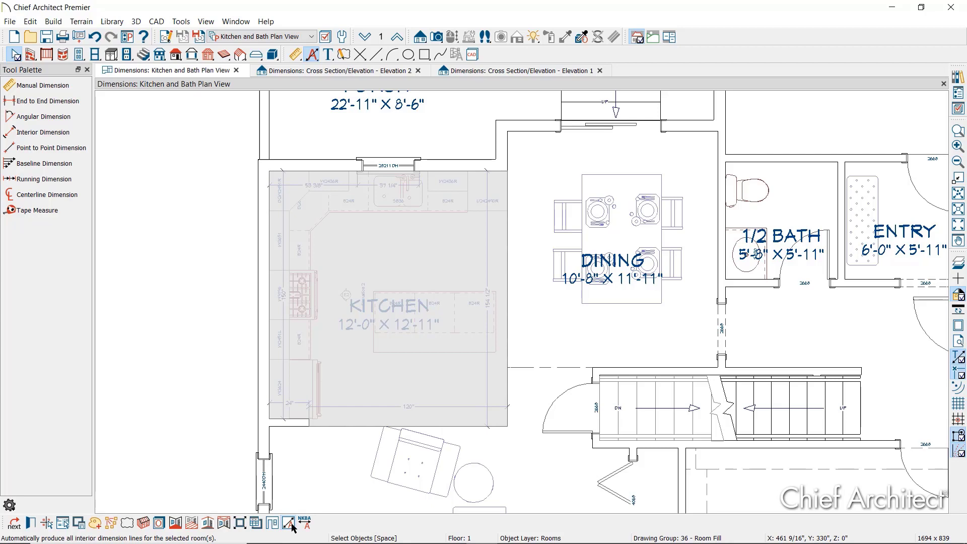
pyautogui.click(228, 428)
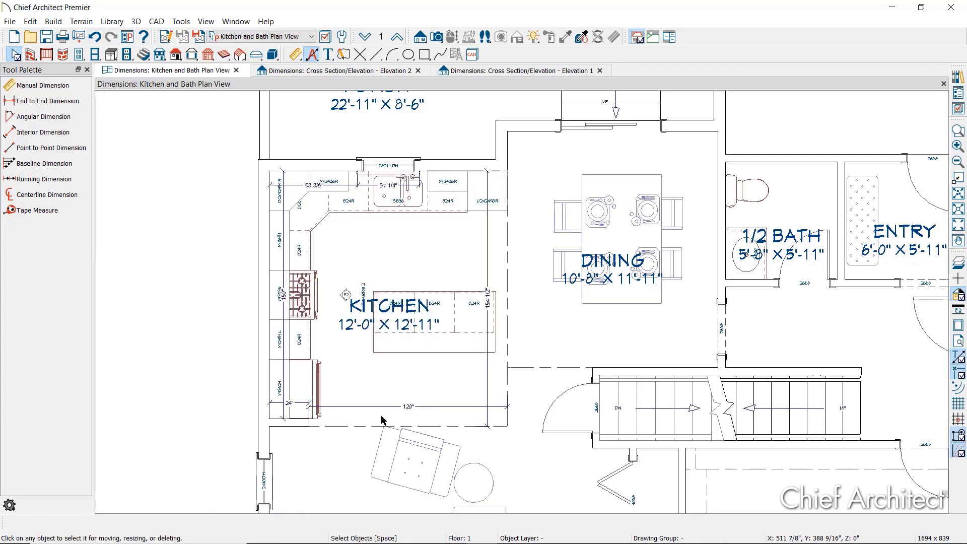
# Generate NKBA Auto Dimensions for only the kitchen room in the Kitchen and Bath Plan View.
pyautogui.click(385, 385)
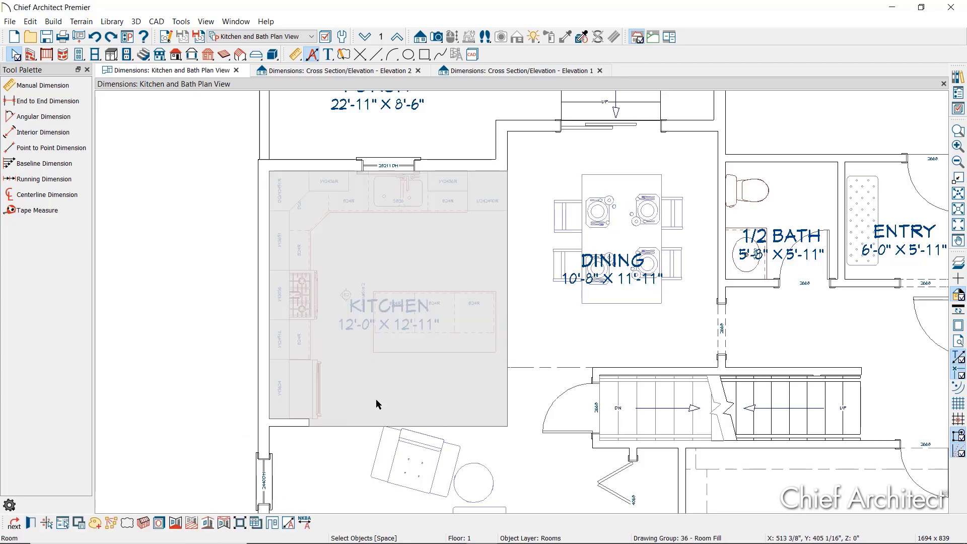
pyautogui.click(304, 522)
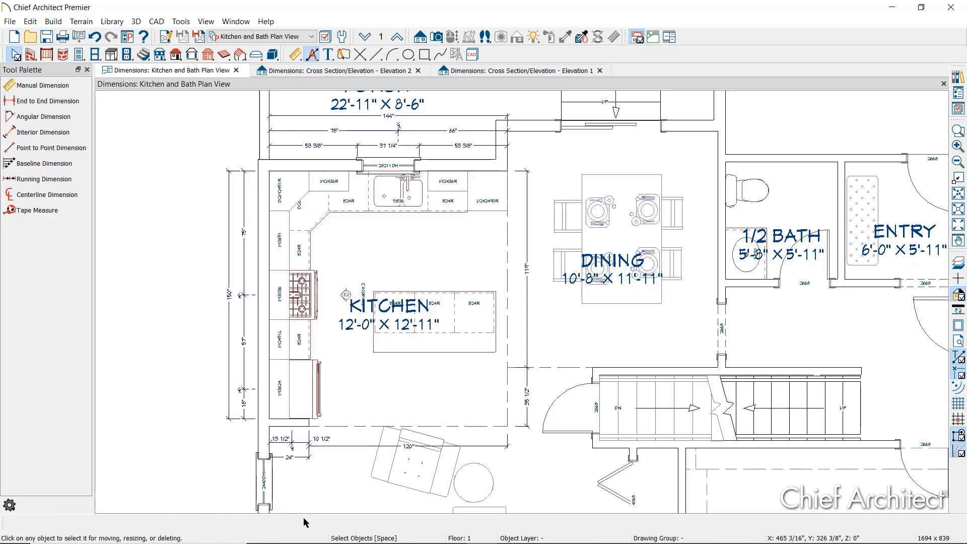
pyautogui.press('Escape')
pyautogui.scroll(1, 343, 376)
pyautogui.scroll(1, 343, 376)
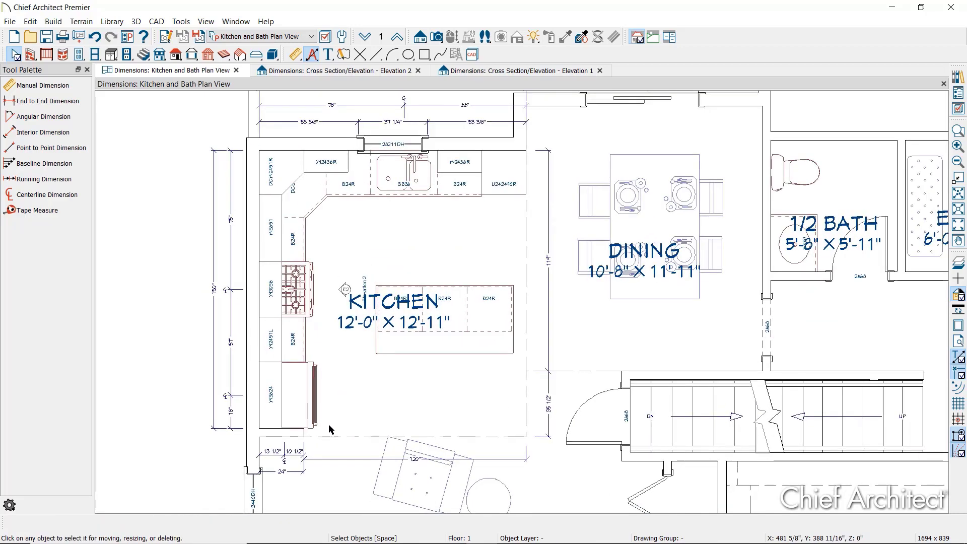
# Switch back to the Working Plan View with the whole floor plan in sight.
pyautogui.click(305, 36)
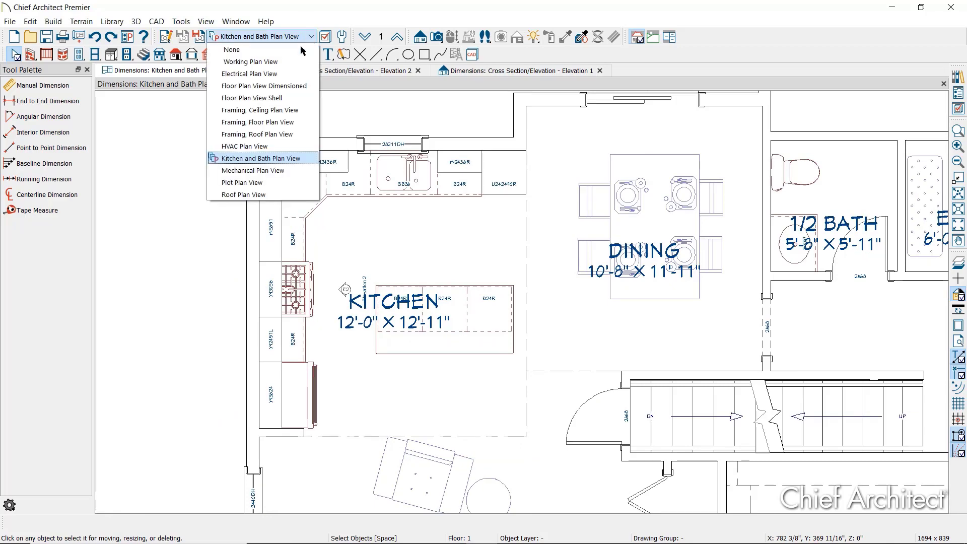
pyautogui.click(302, 61)
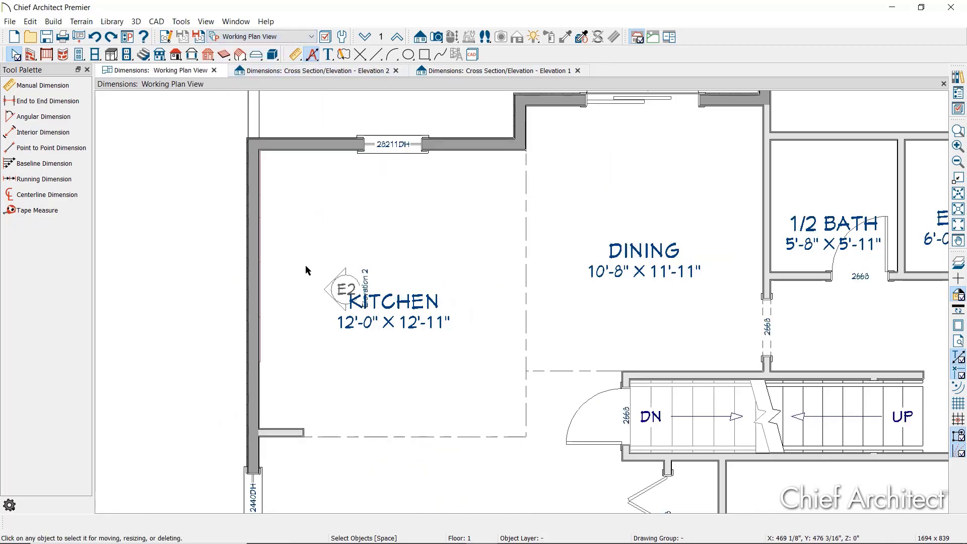
pyautogui.scroll(-5, 376, 282)
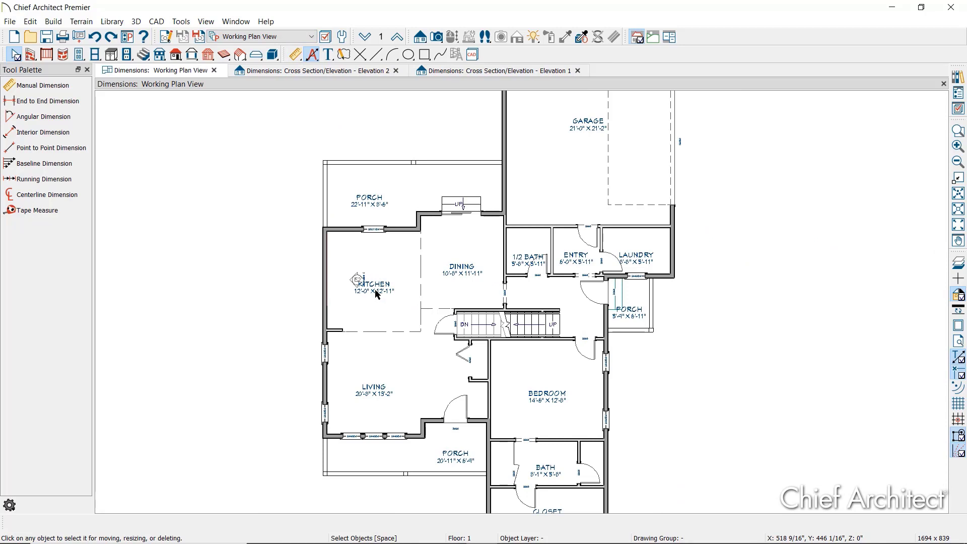
pyautogui.scroll(-1, 377, 295)
# Open the default settings and review the Temporary Dimension defaults for selected walls, wall openings, interior walls and objects.
pyautogui.click(31, 22)
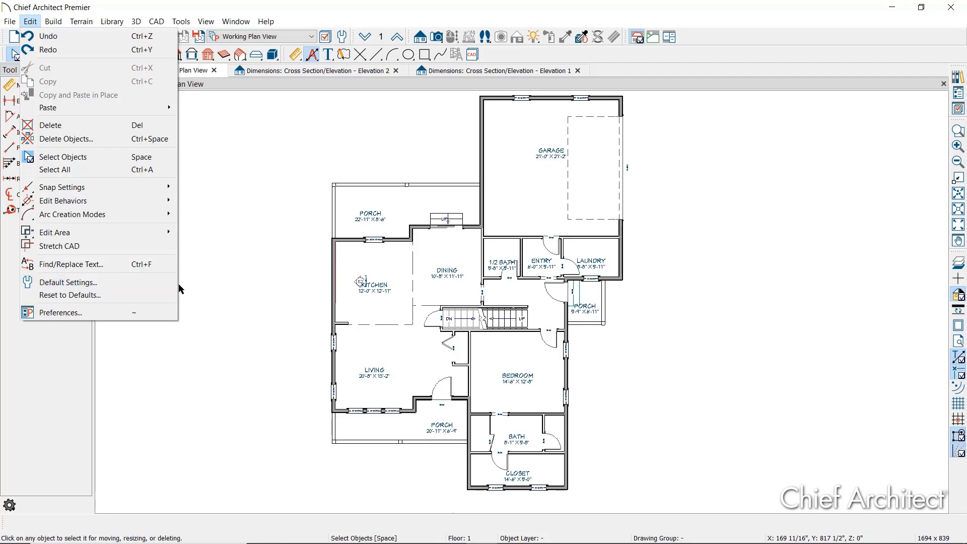
pyautogui.click(361, 15)
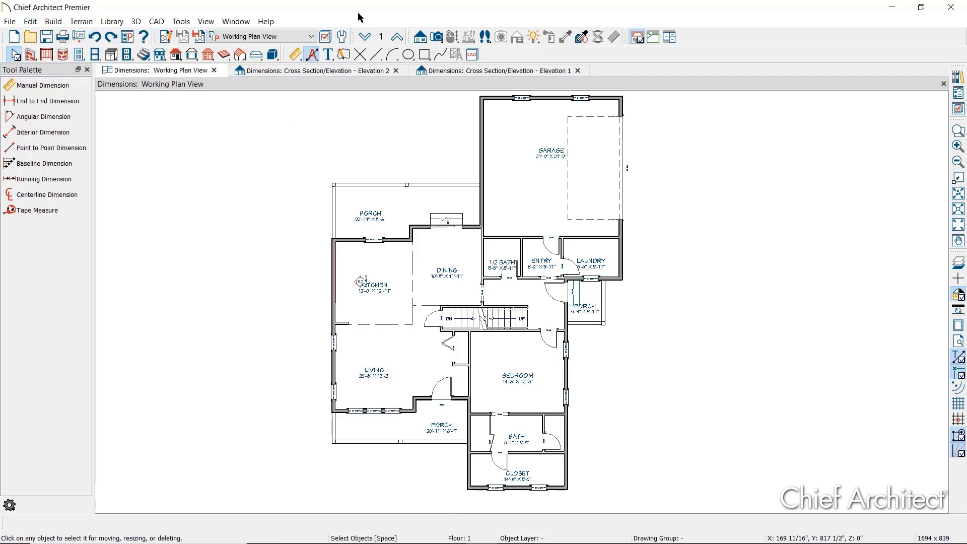
pyautogui.click(345, 38)
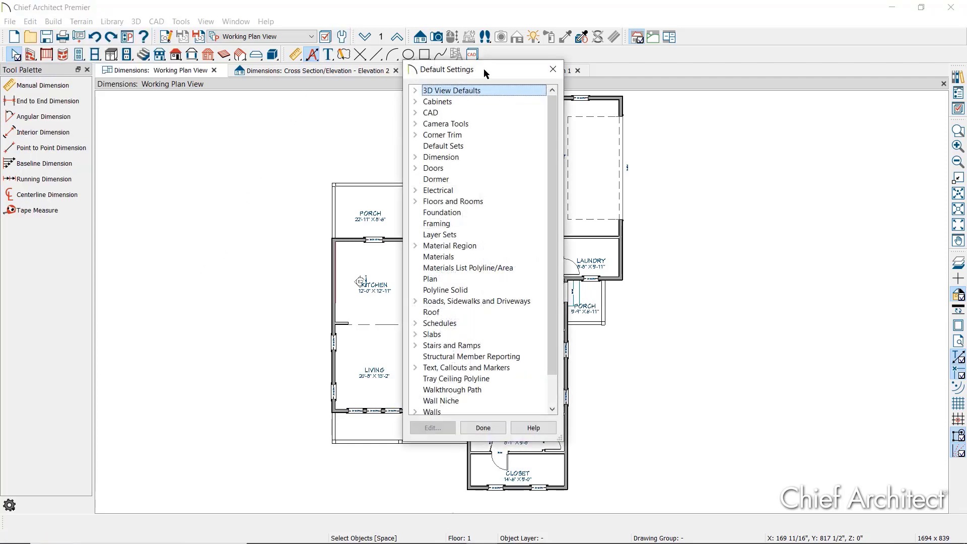
pyautogui.moveTo(310, 91); pyautogui.dragTo(196, 91)
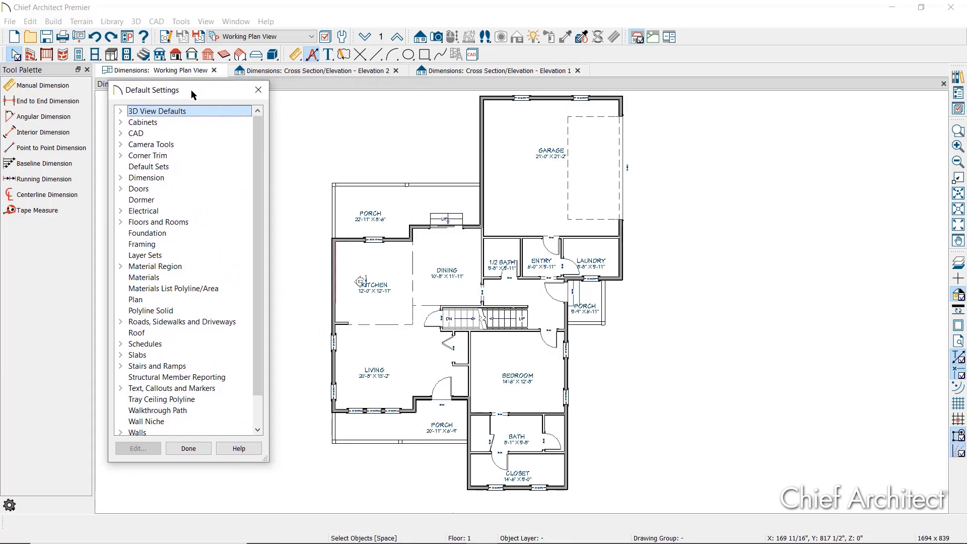
pyautogui.click(122, 176)
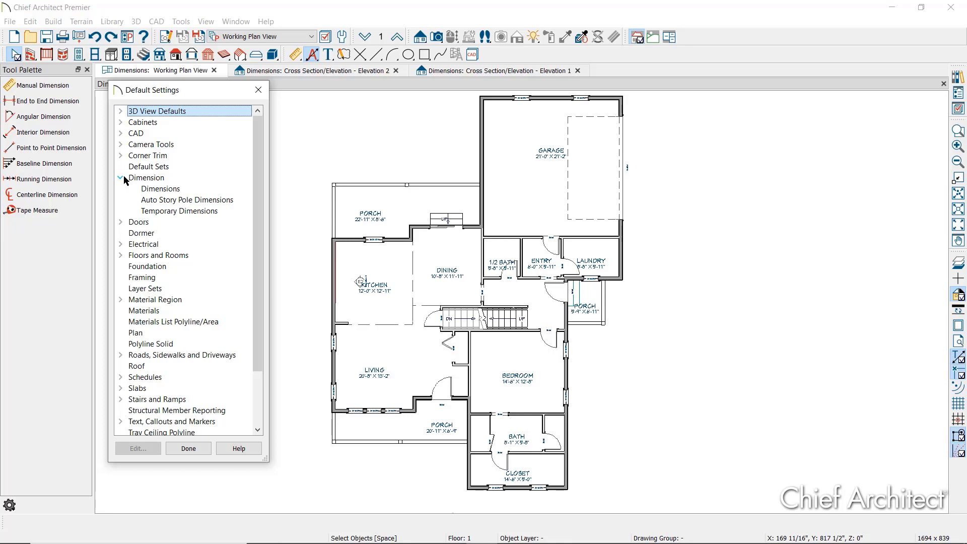
pyautogui.click(206, 212)
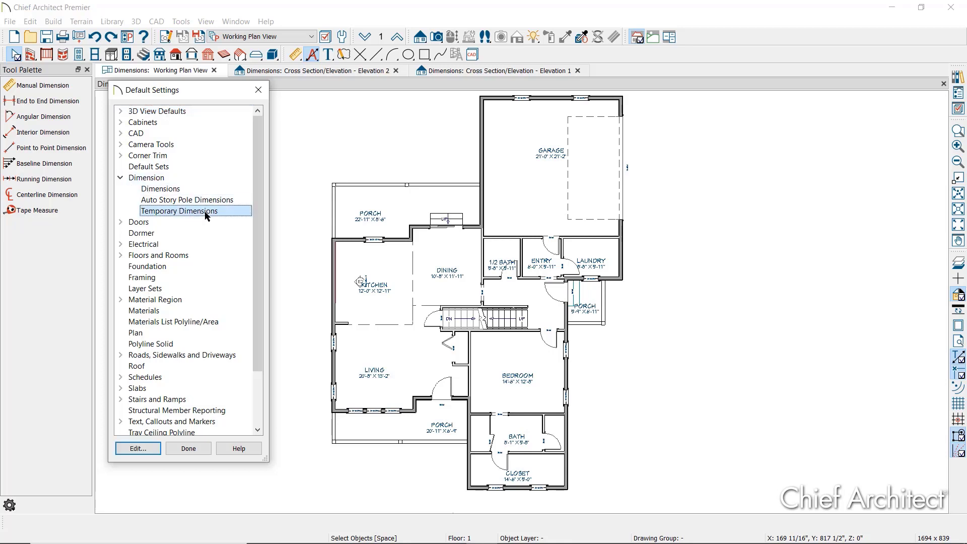
pyautogui.click(154, 450)
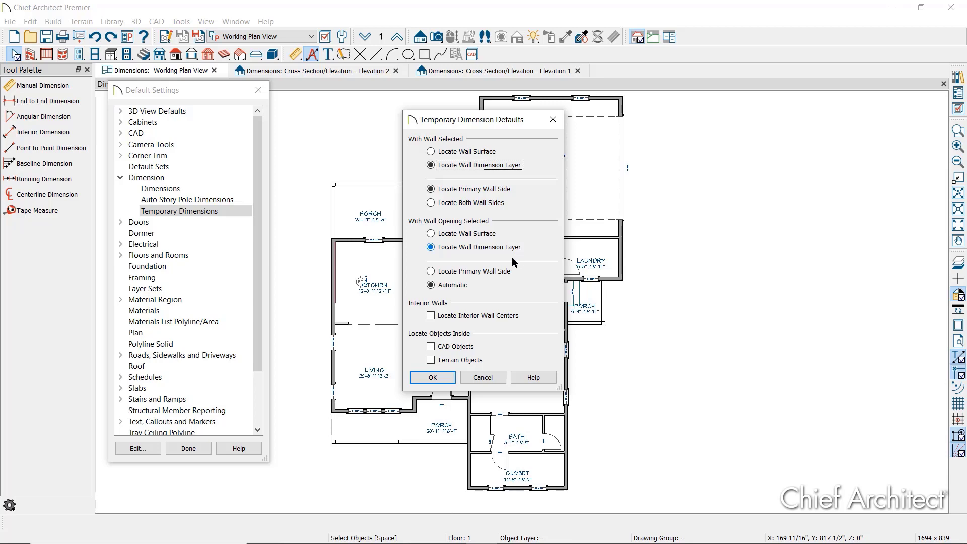
pyautogui.click(452, 378)
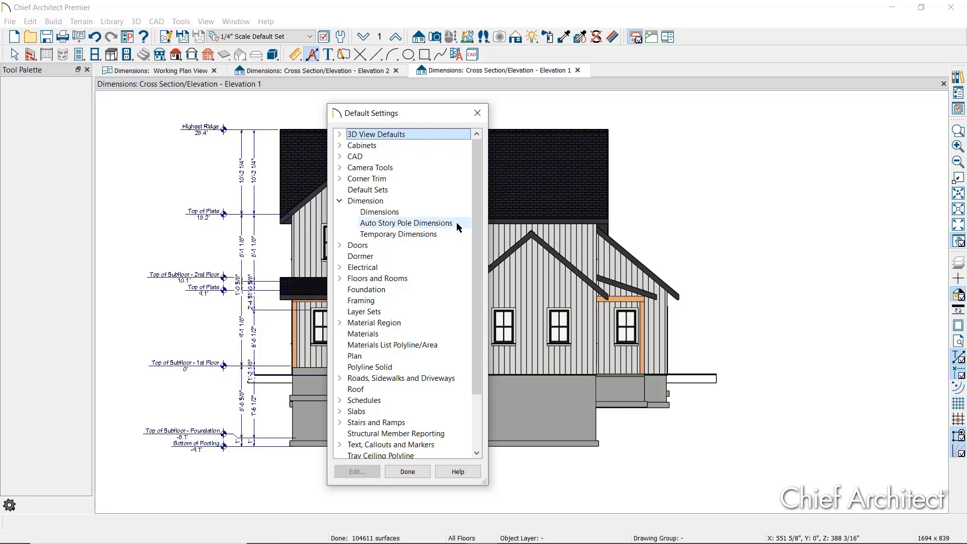
# Review the Auto Story Pole Dimension defaults for the Elevation 1 view, covering general options, inner, outer and marker formats, and located objects.
pyautogui.doubleClick(456, 223)
pyautogui.moveTo(606, 122); pyautogui.dragTo(485, 117)
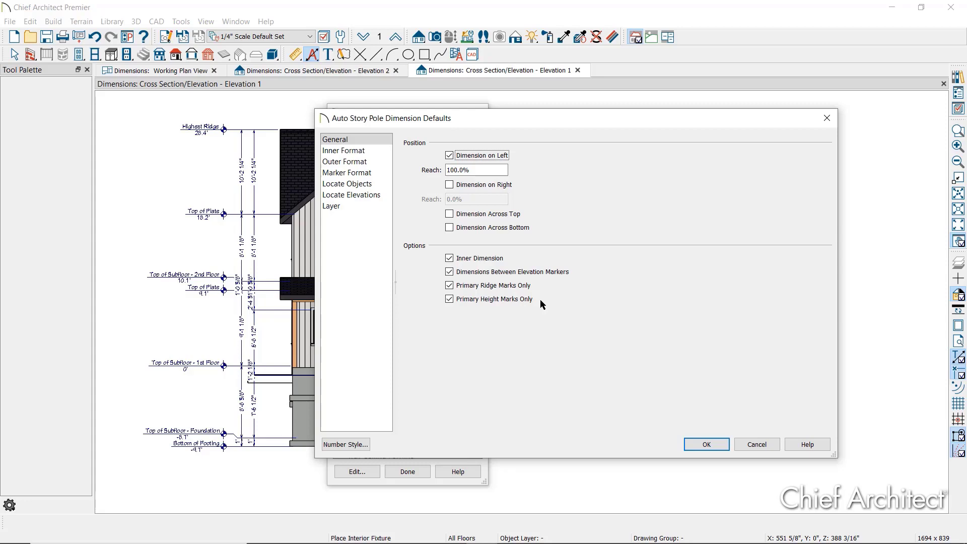
pyautogui.click(368, 151)
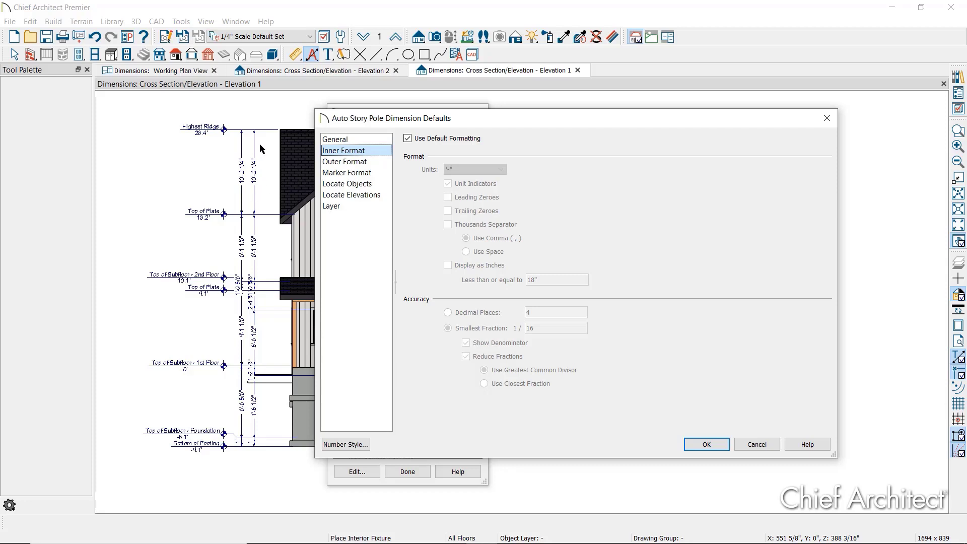
pyautogui.click(343, 162)
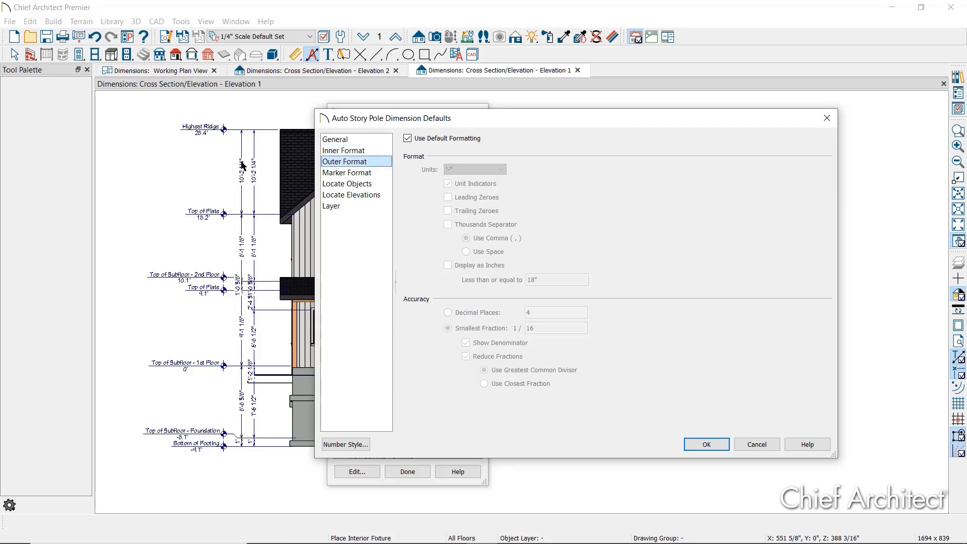
pyautogui.click(340, 174)
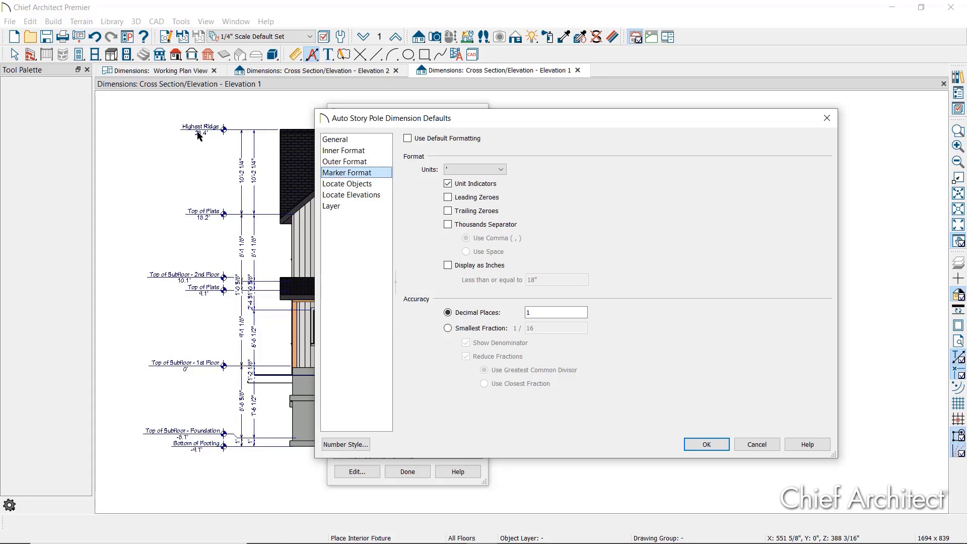
pyautogui.click(349, 188)
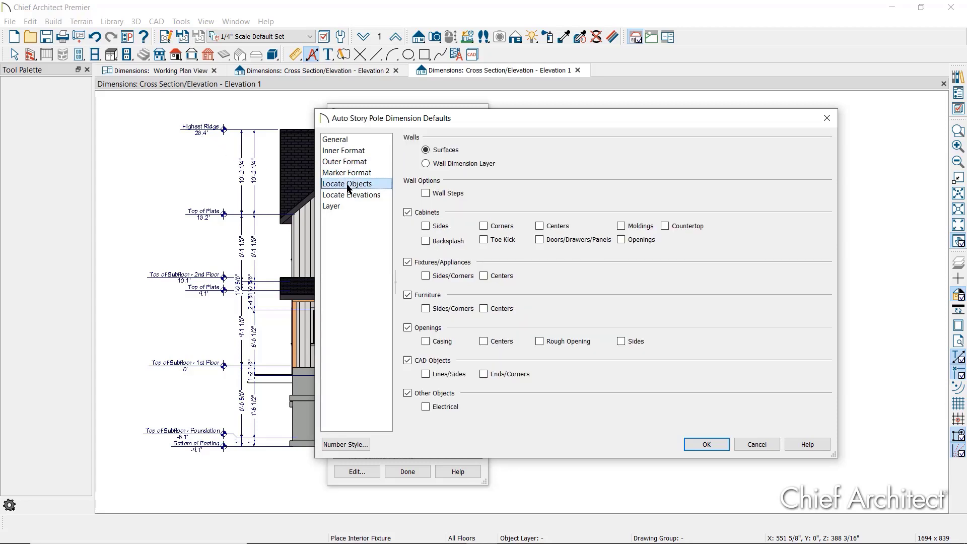
# Add the Top of Foundation mark to the story pole's included elevation marks and remove the Top of Subfloor mark.
pyautogui.click(352, 195)
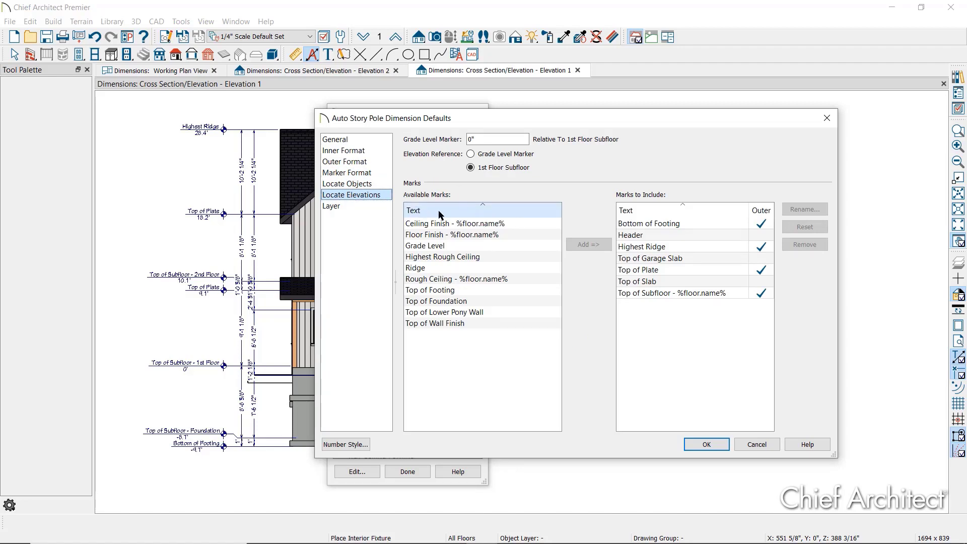
pyautogui.click(465, 301)
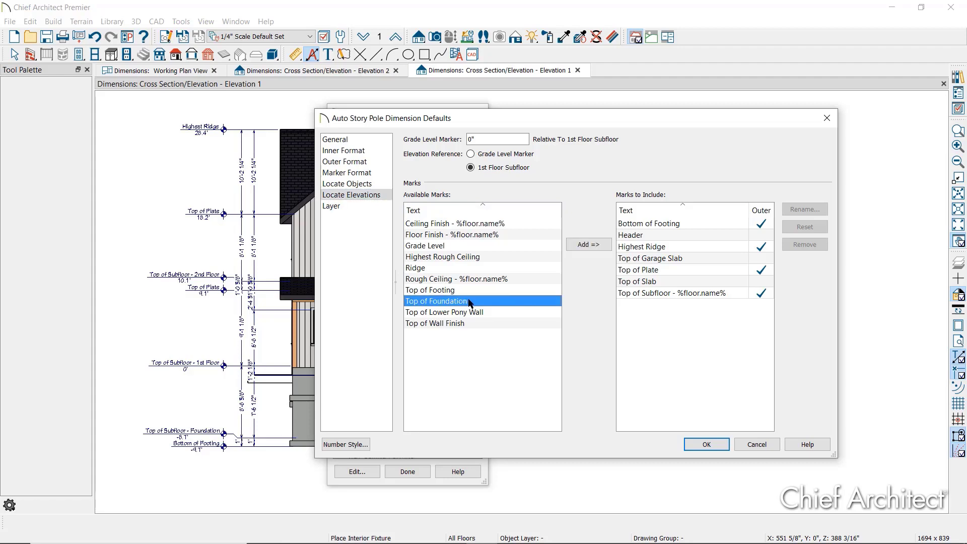
pyautogui.click(584, 244)
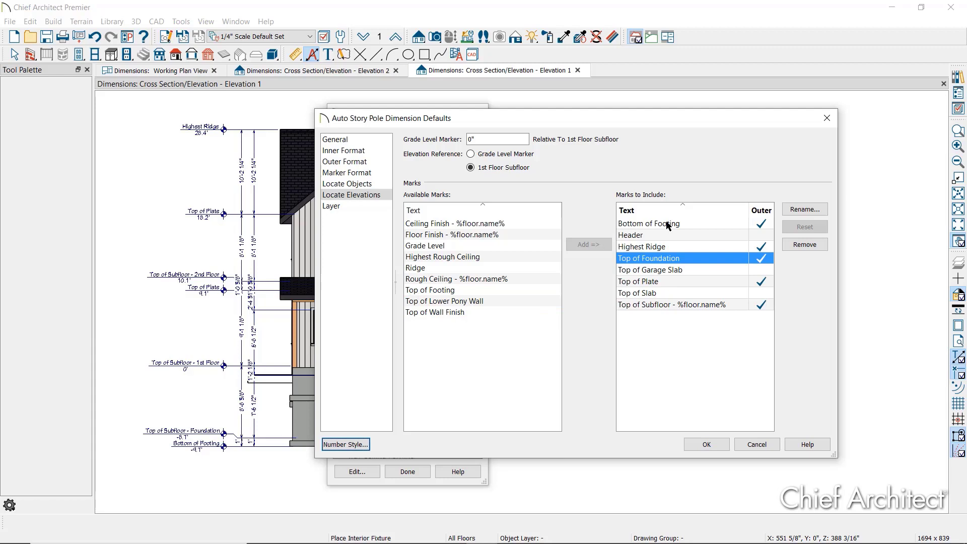
pyautogui.click(673, 305)
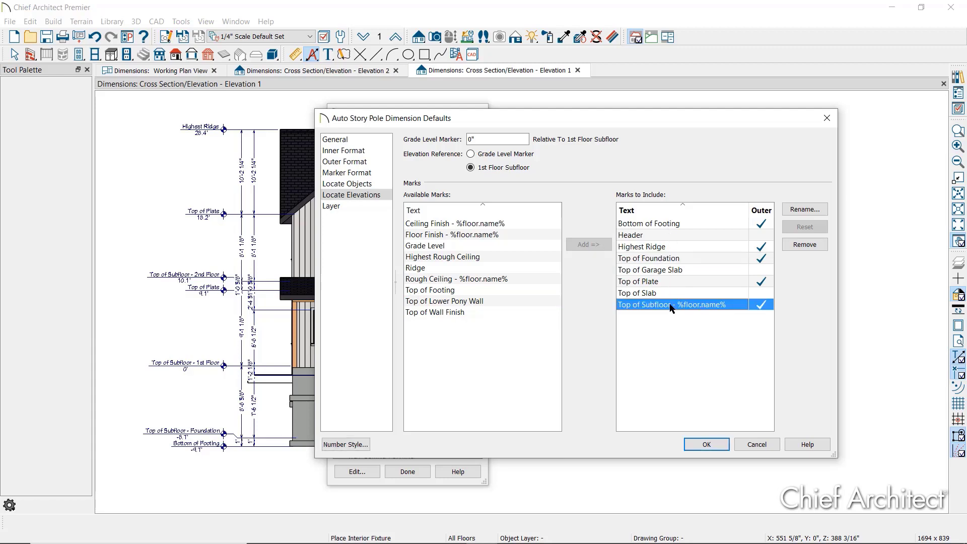
pyautogui.click(805, 245)
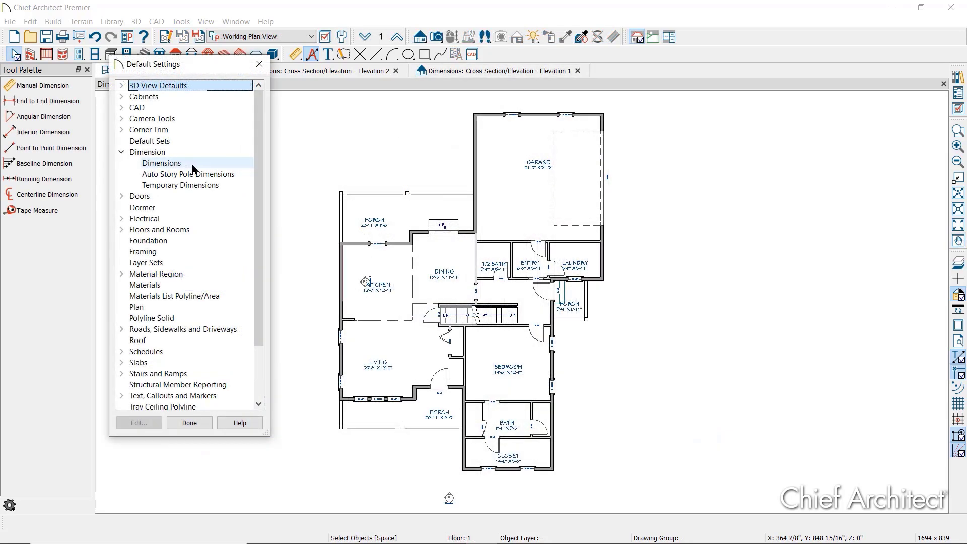
# Review the saved dimension defaults and the currently active set for the Working Plan View, and close the default settings.
pyautogui.click(193, 166)
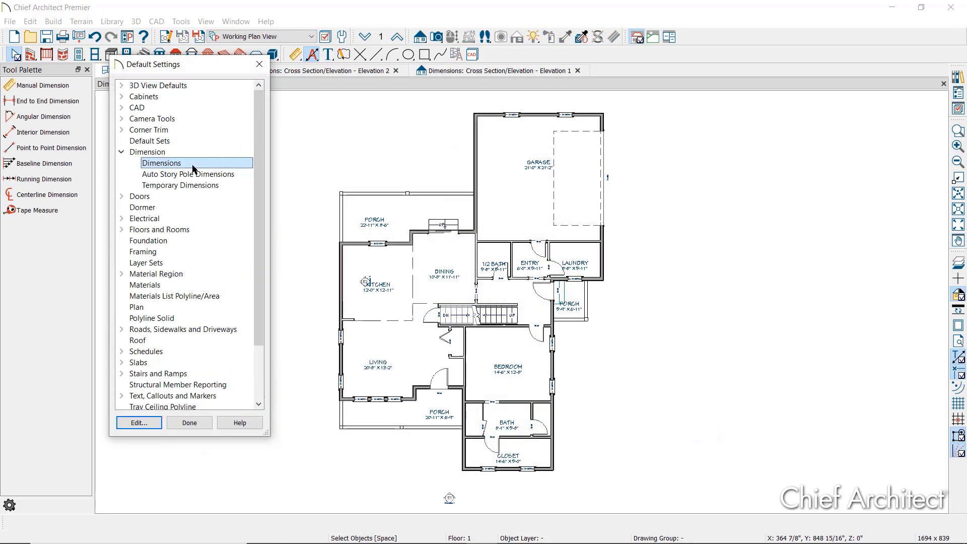
pyautogui.click(151, 423)
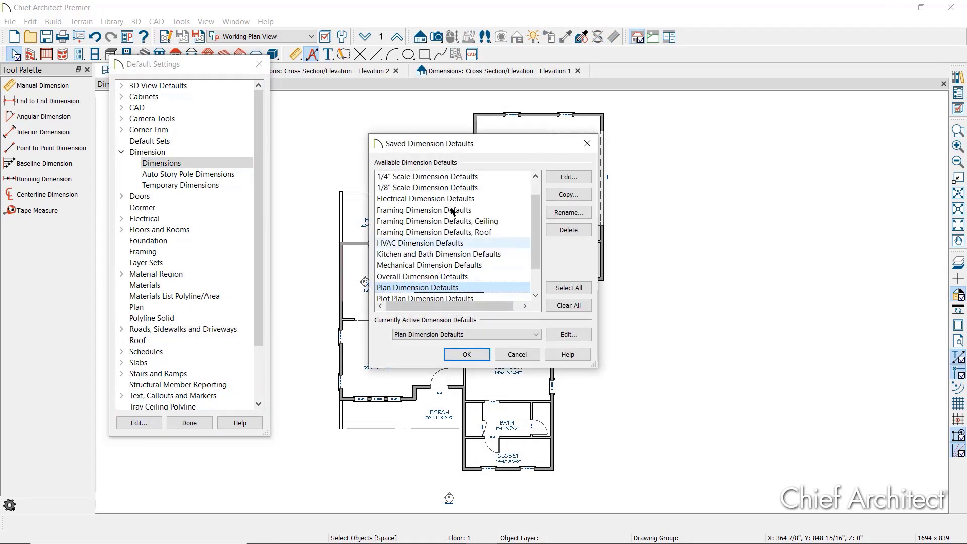
pyautogui.moveTo(492, 143); pyautogui.dragTo(404, 103)
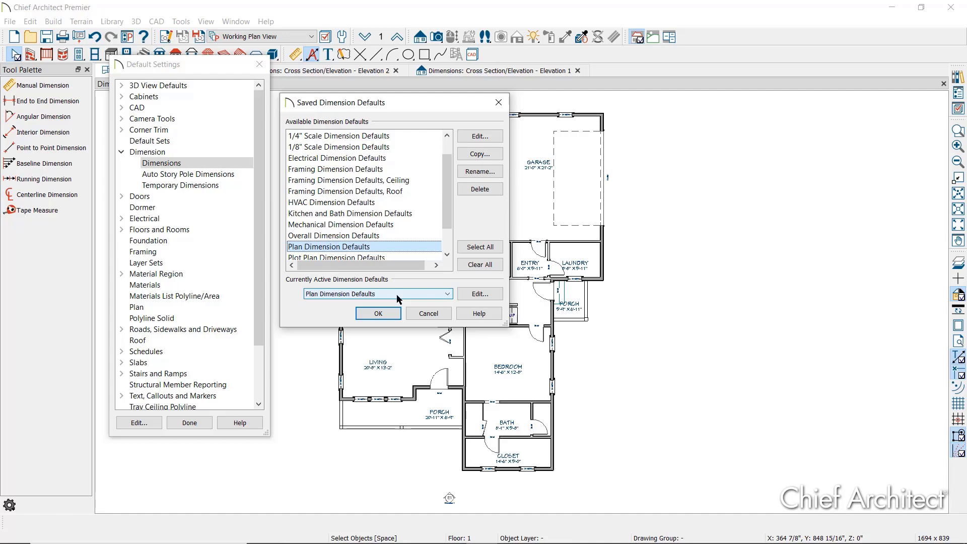
pyautogui.click(498, 103)
pyautogui.click(260, 64)
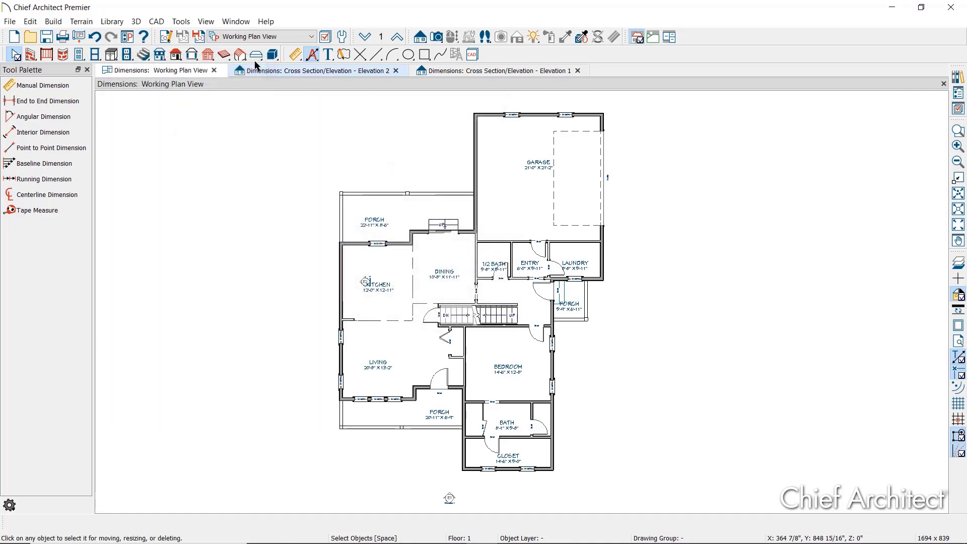
# Display the Project Browser beside the floor plan.
pyautogui.click(206, 22)
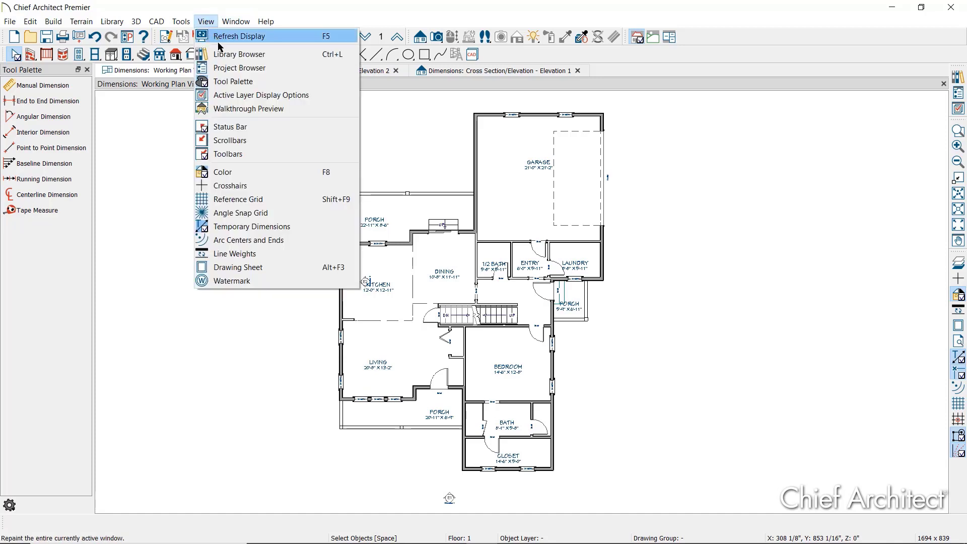
pyautogui.click(225, 68)
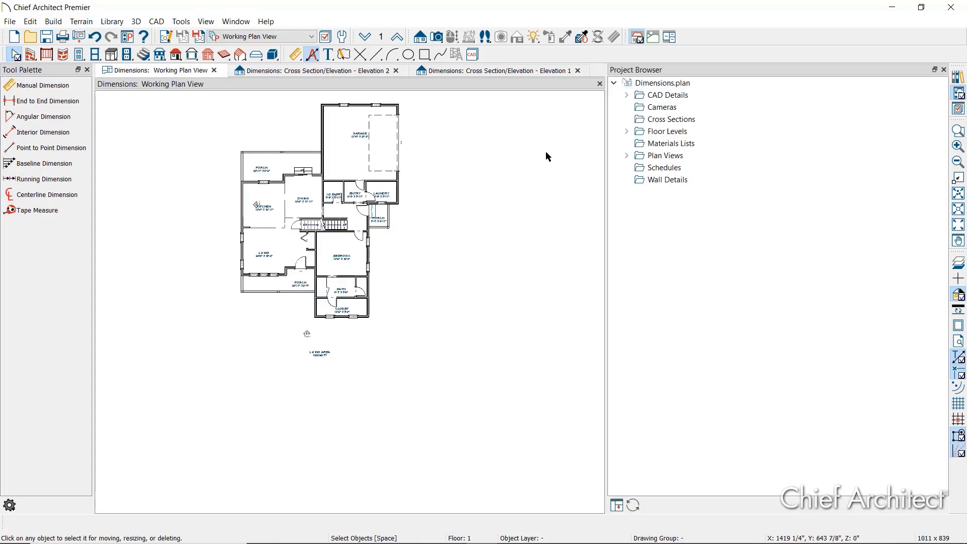
# Review the selected defaults assigned to the Working Plan View in its saved plan view specification.
pyautogui.click(627, 156)
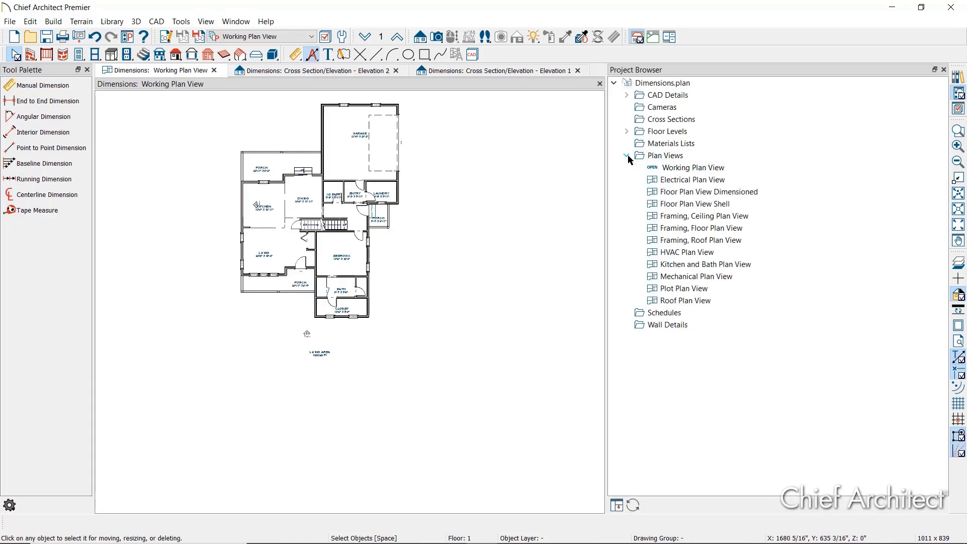
pyautogui.rightClick(693, 171)
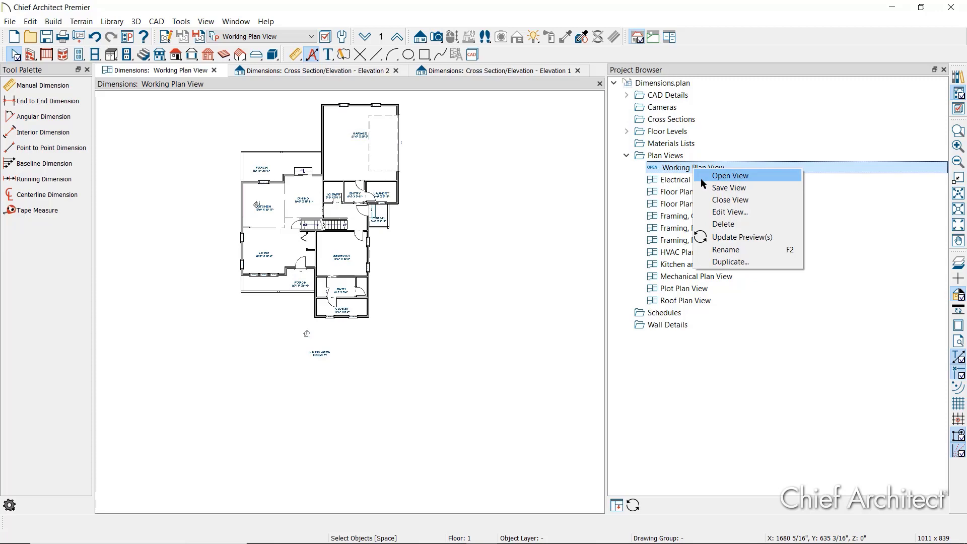
pyautogui.click(720, 212)
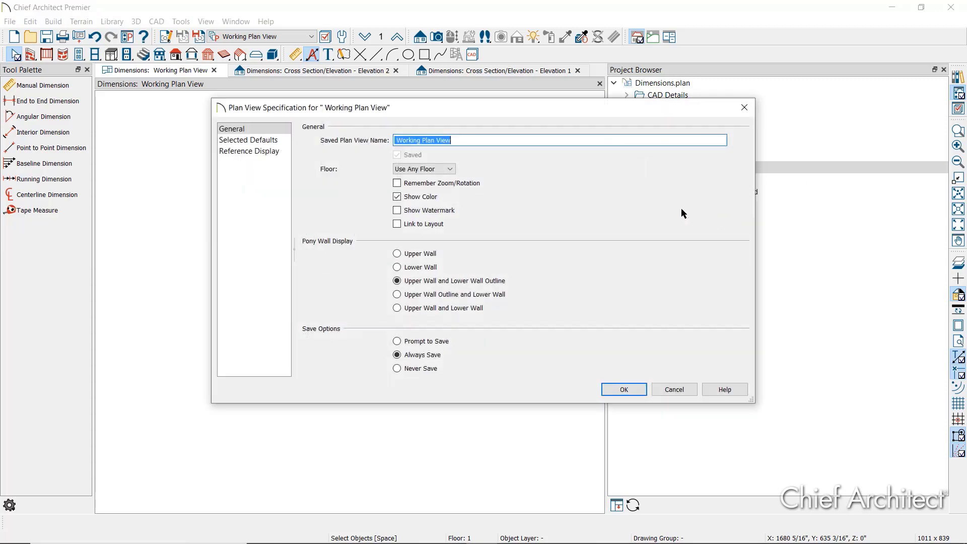
pyautogui.click(272, 141)
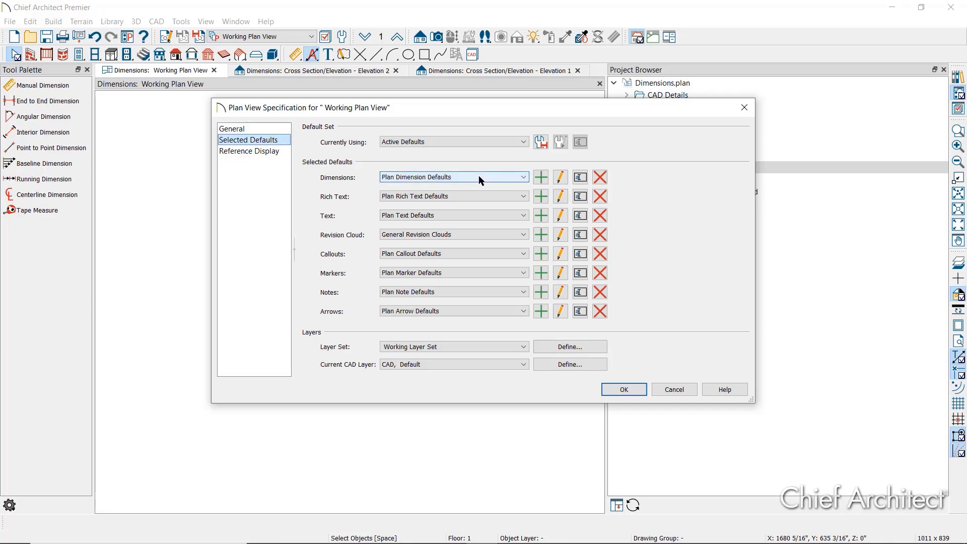
pyautogui.click(744, 107)
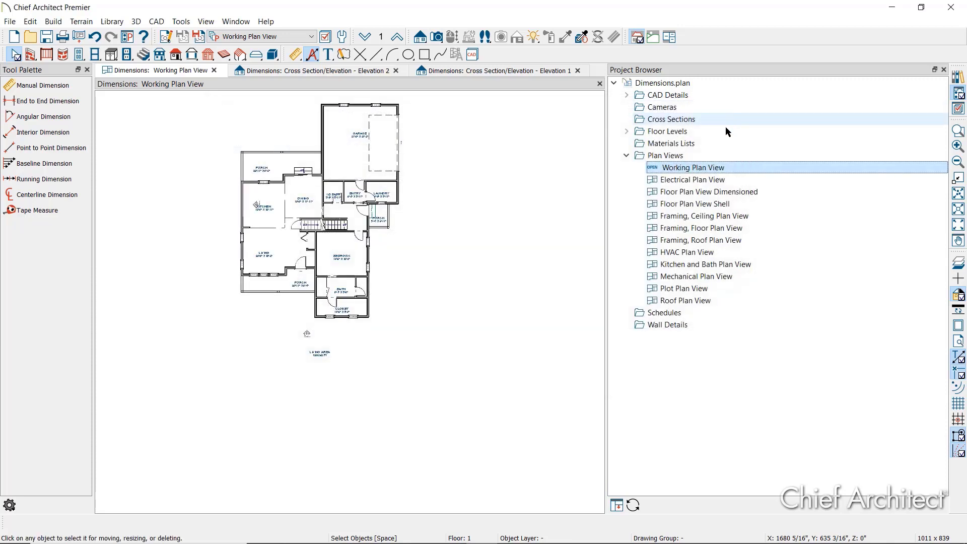
# Review the selected defaults assigned to the Electrical Plan View and close its specification.
pyautogui.rightClick(718, 180)
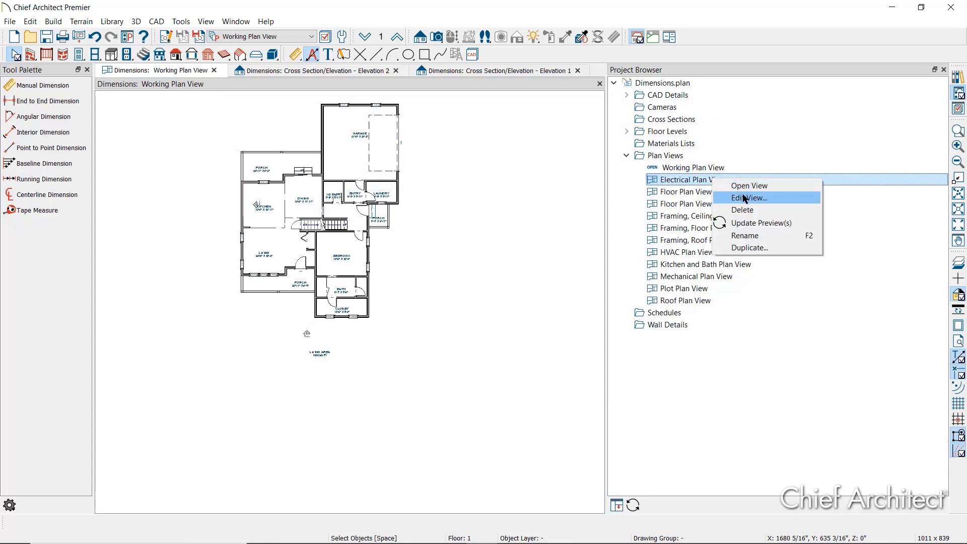
pyautogui.click(744, 198)
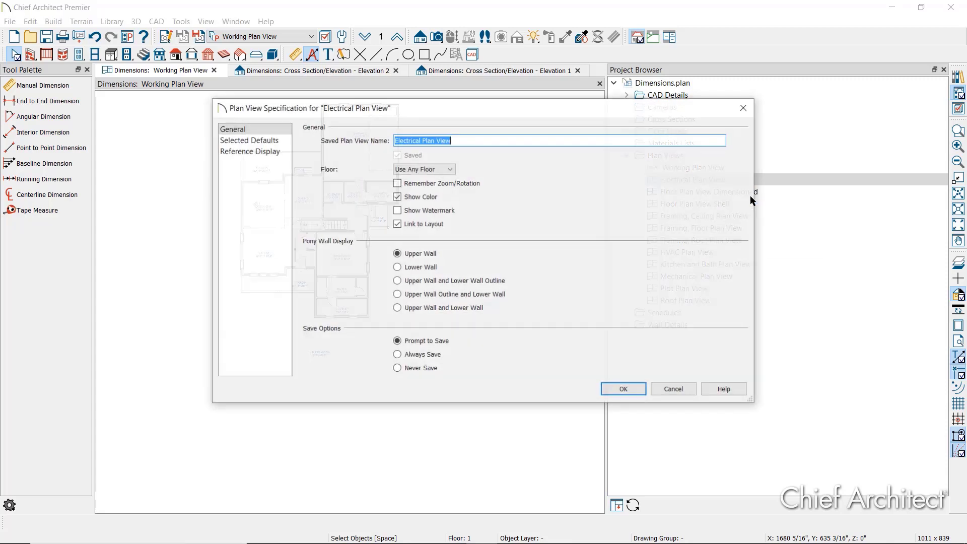
pyautogui.click(276, 139)
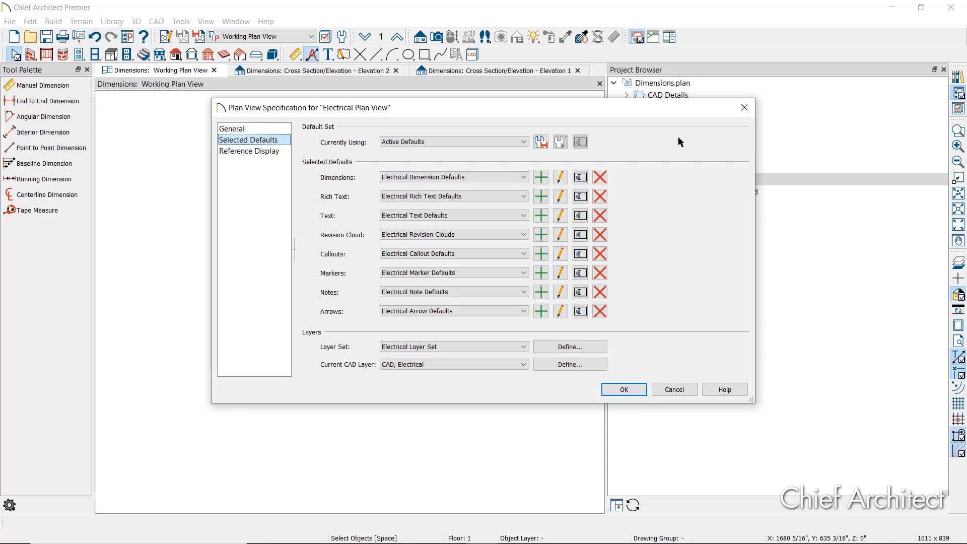
pyautogui.click(744, 107)
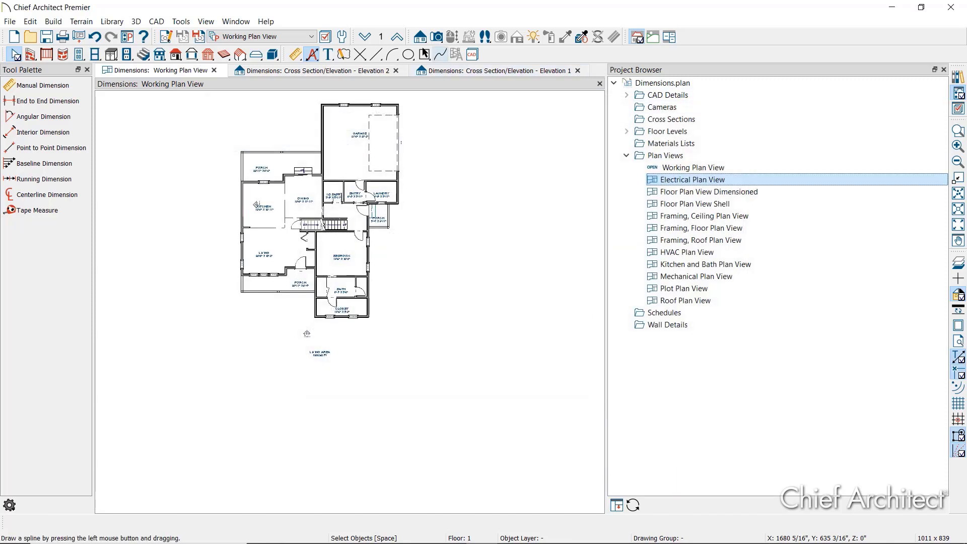
# Open the Plan Dimension Defaults for editing from the list of saved dimension defaults.
pyautogui.click(342, 38)
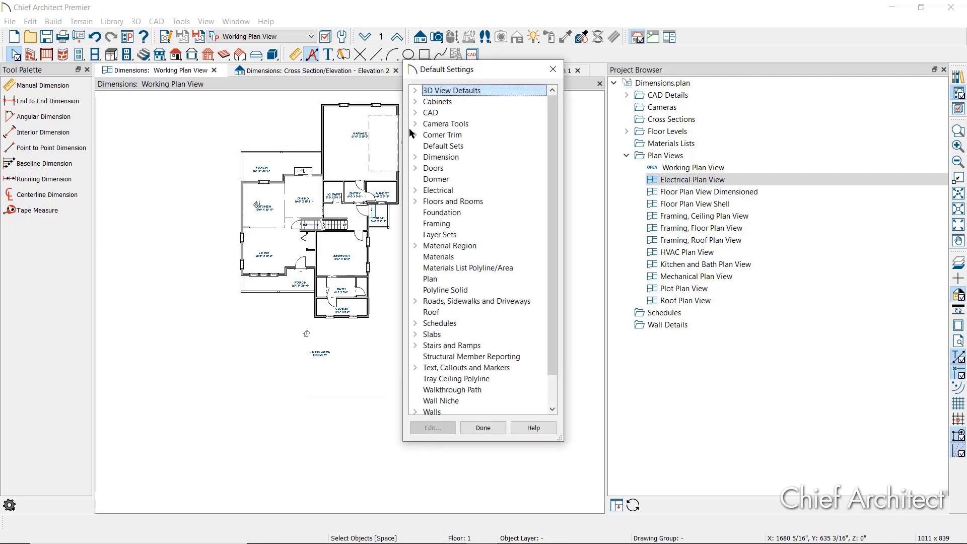
pyautogui.click(416, 157)
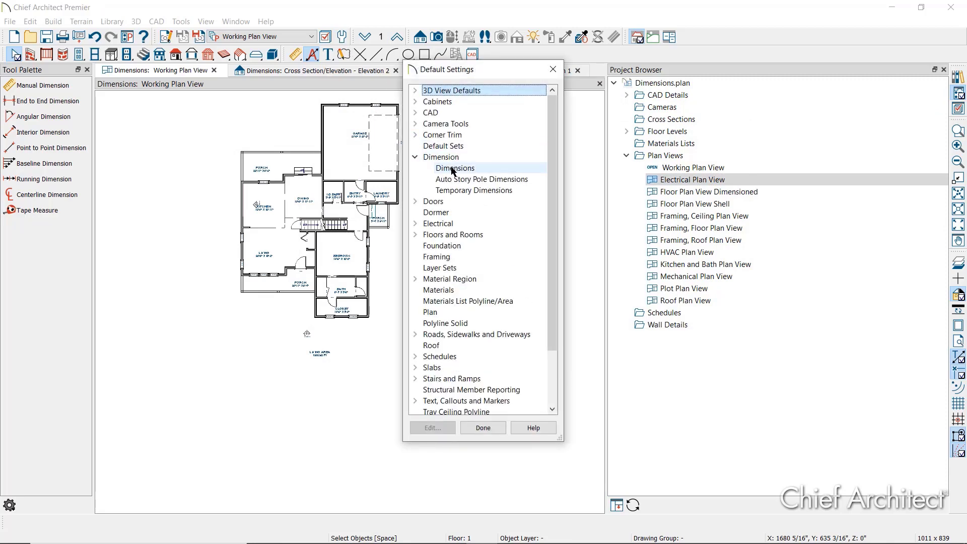
pyautogui.click(448, 167)
pyautogui.click(432, 427)
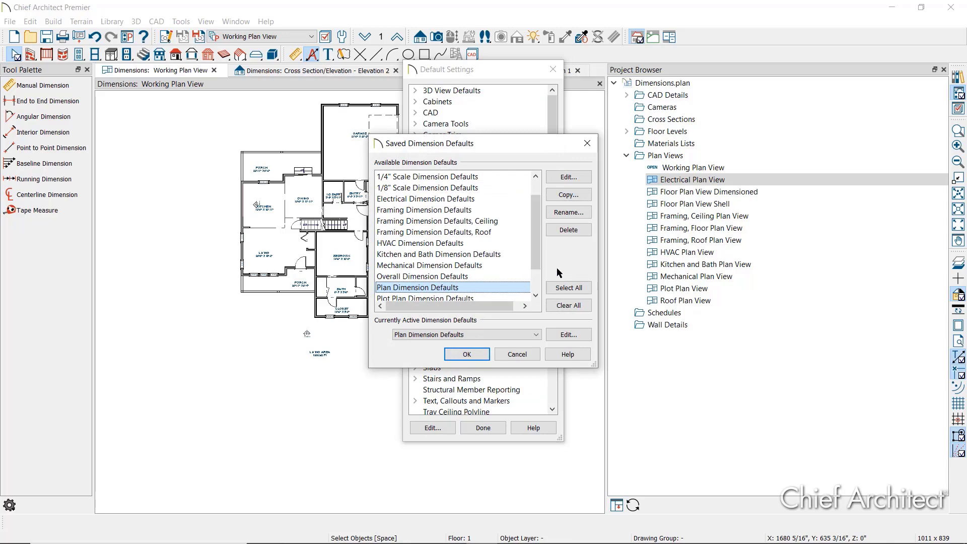
pyautogui.click(569, 177)
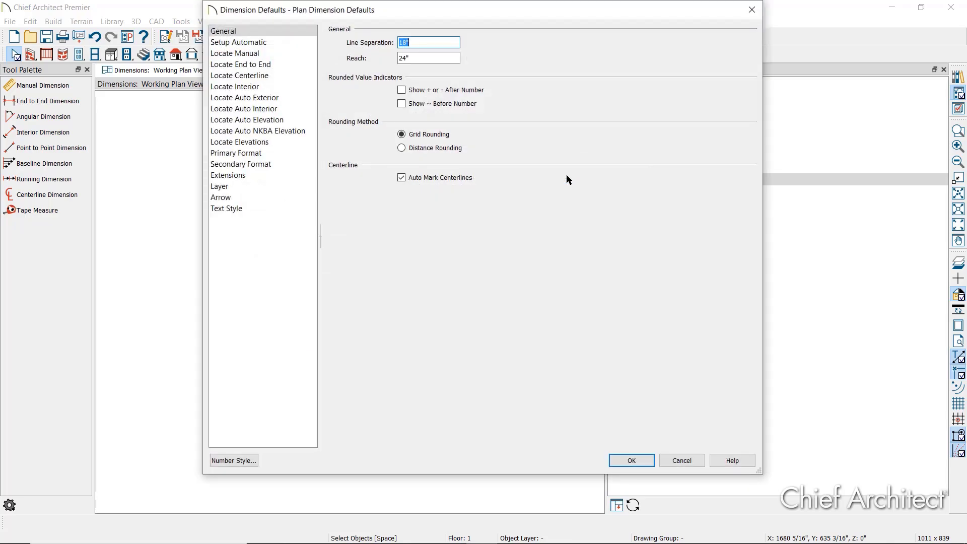
# Review the general reach, automatic setup, manual locate and end-to-end locate options of the Plan Dimension Defaults.
pyautogui.doubleClick(418, 59)
pyautogui.click(286, 43)
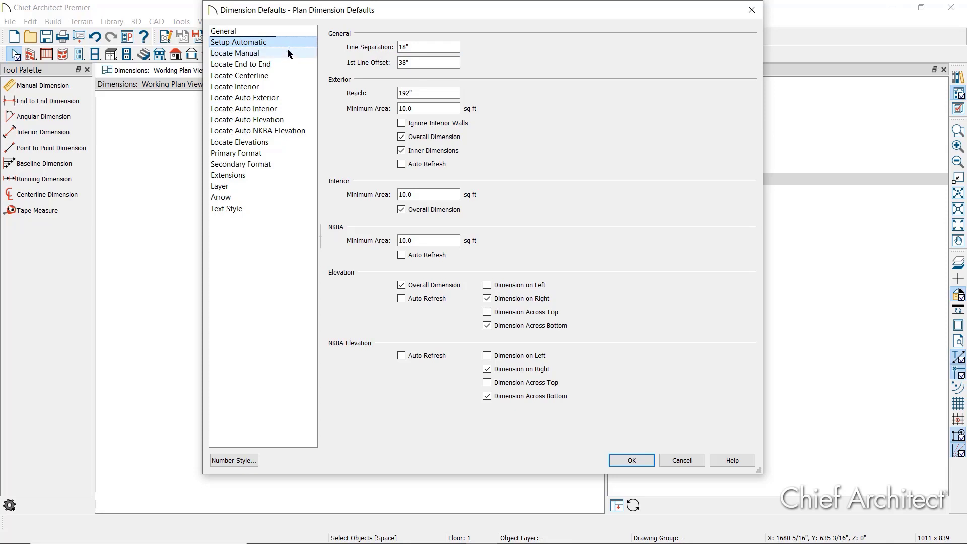
pyautogui.click(287, 52)
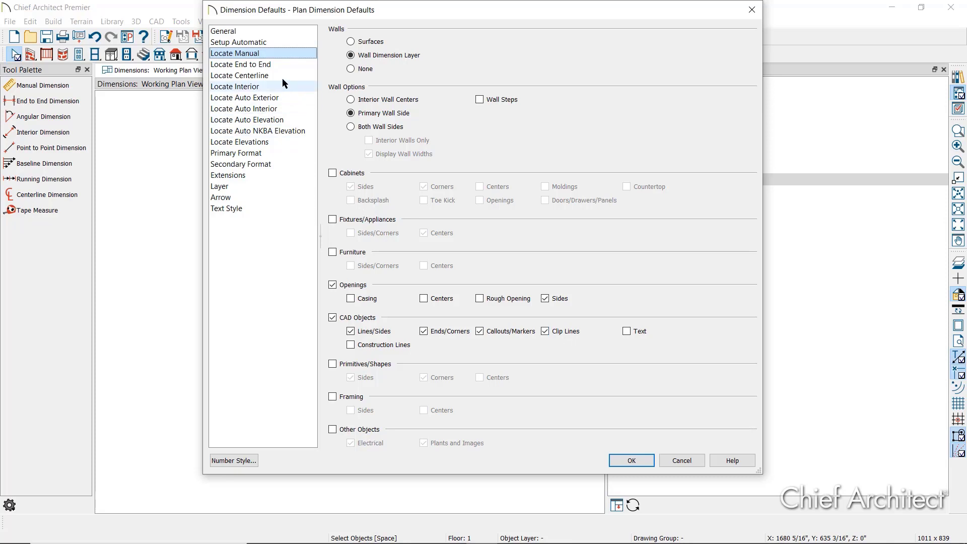
pyautogui.click(277, 64)
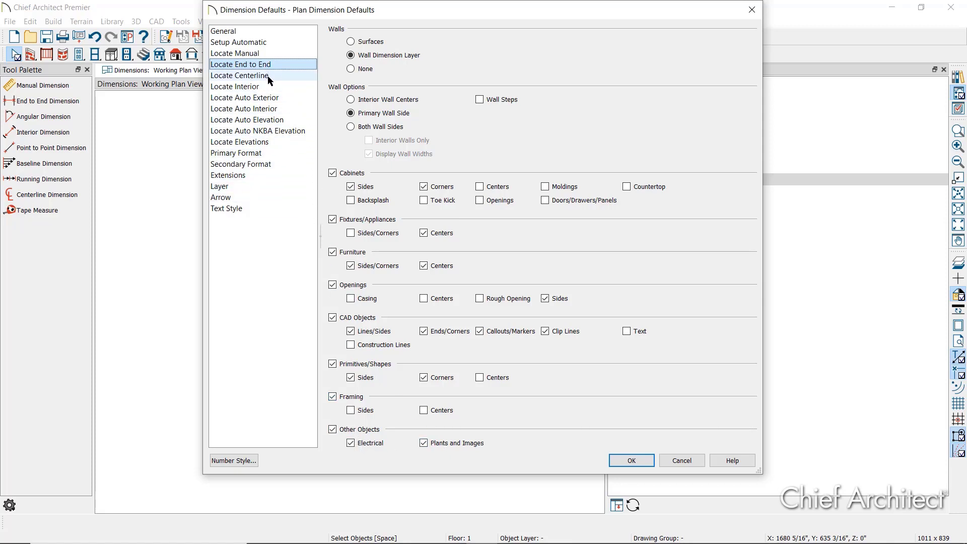
# Review the primary format options for units, accuracy, text position and angle style, including the available units.
pyautogui.click(267, 153)
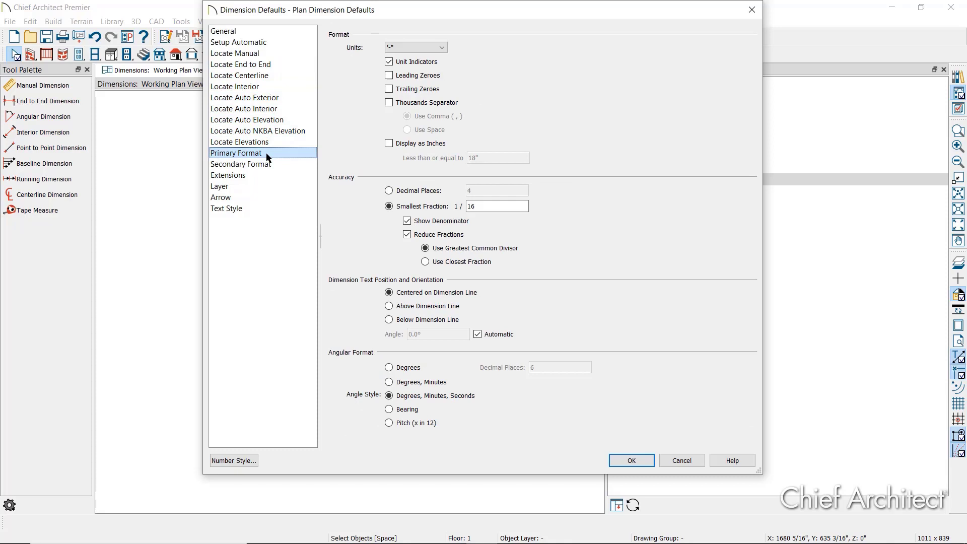
pyautogui.click(442, 48)
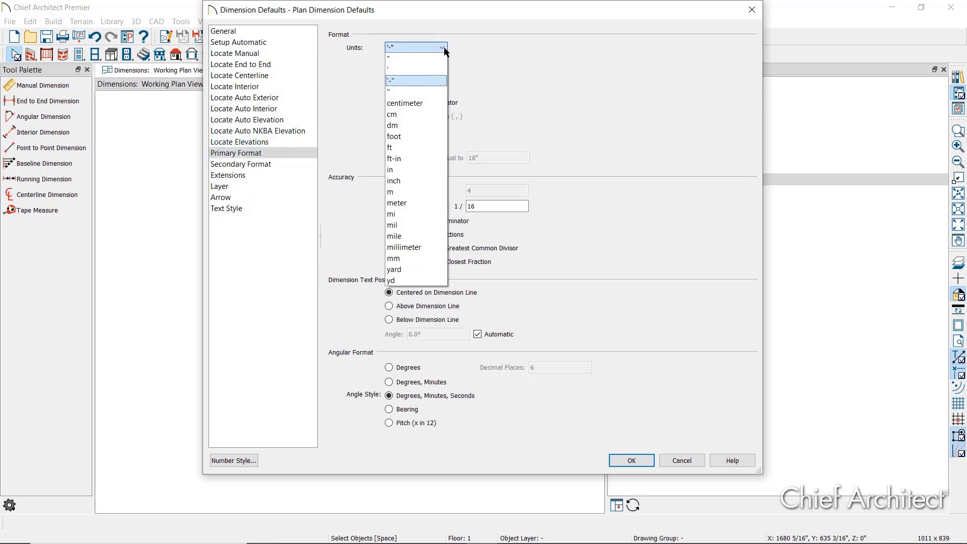
pyautogui.click(479, 56)
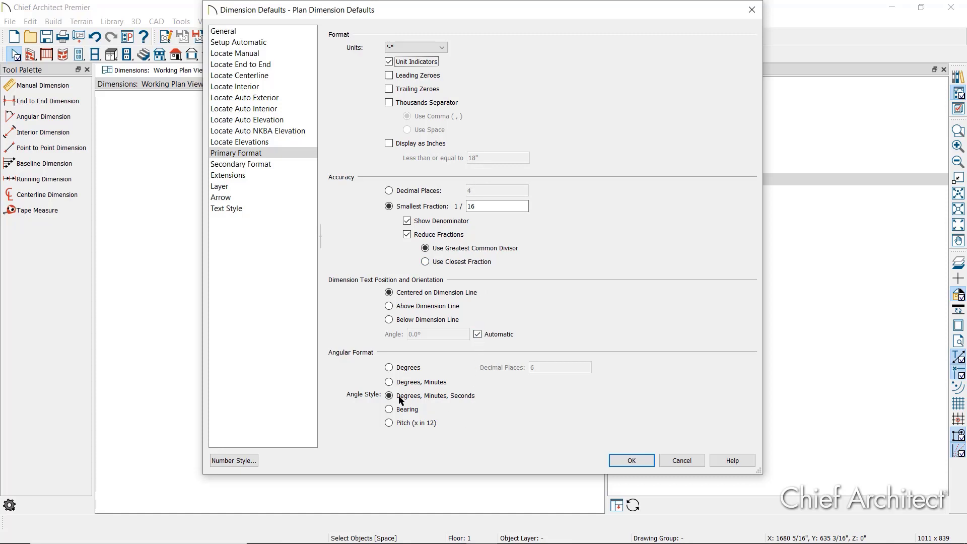
# Include a second dimension format to view its available units, and exclude it again.
pyautogui.click(271, 165)
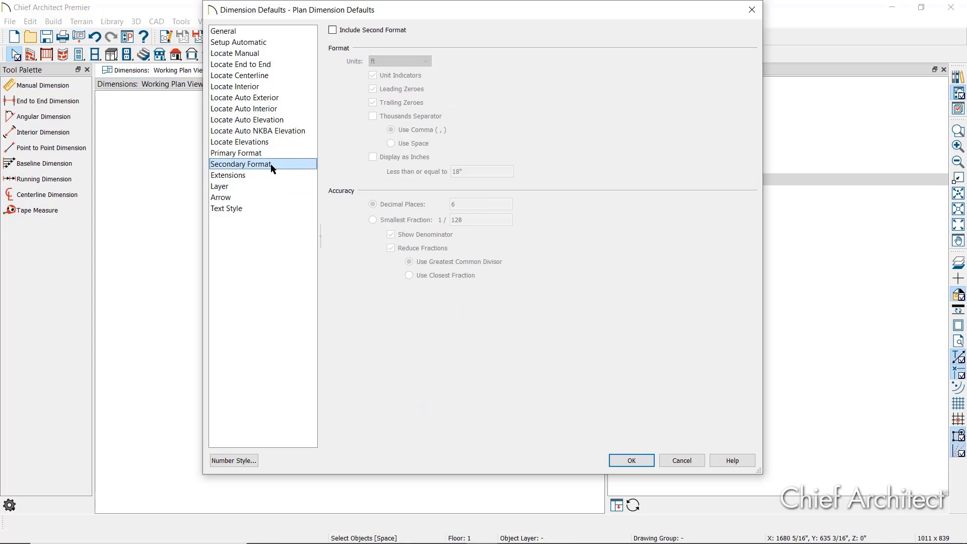
pyautogui.click(356, 30)
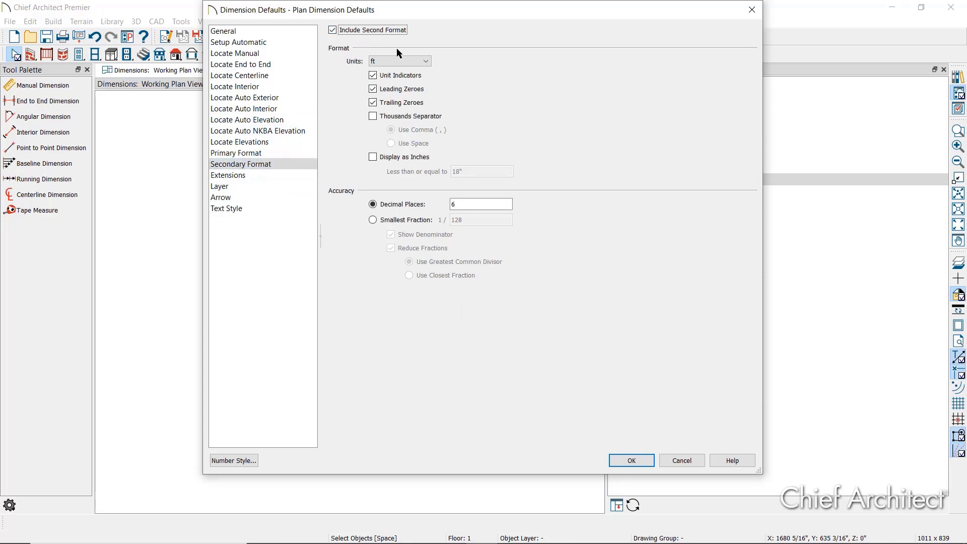
pyautogui.click(414, 62)
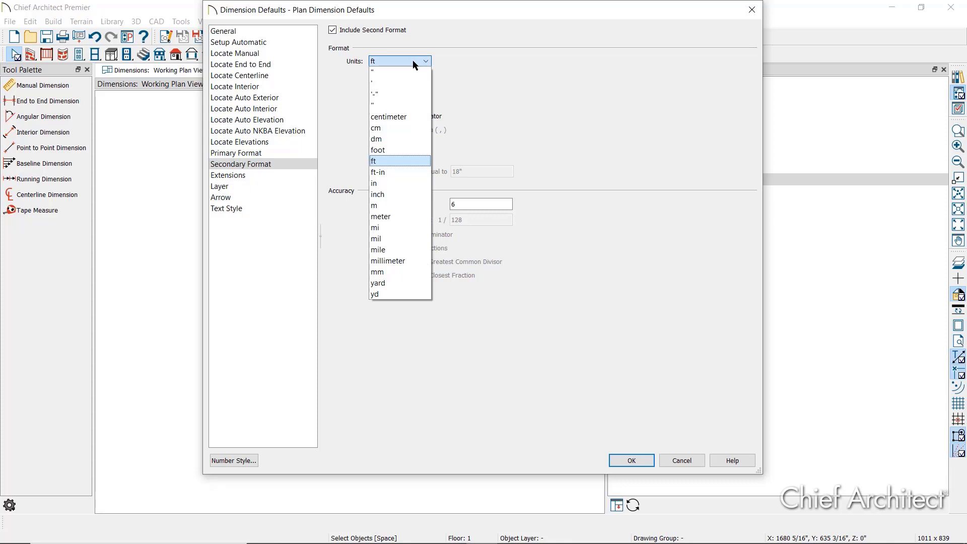
pyautogui.click(372, 32)
# Review the extension, layer, arrow and text style settings of the Plan Dimension Defaults.
pyautogui.click(272, 175)
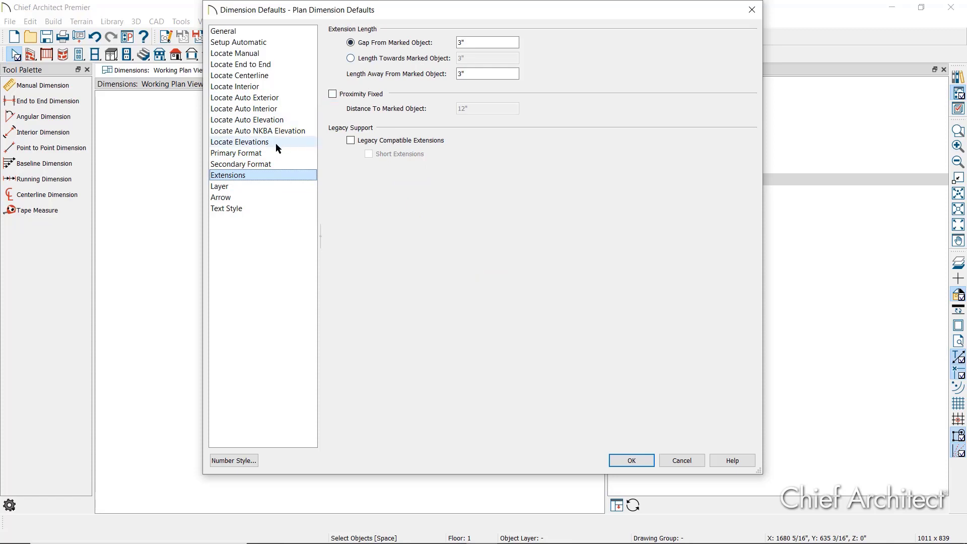
pyautogui.click(258, 187)
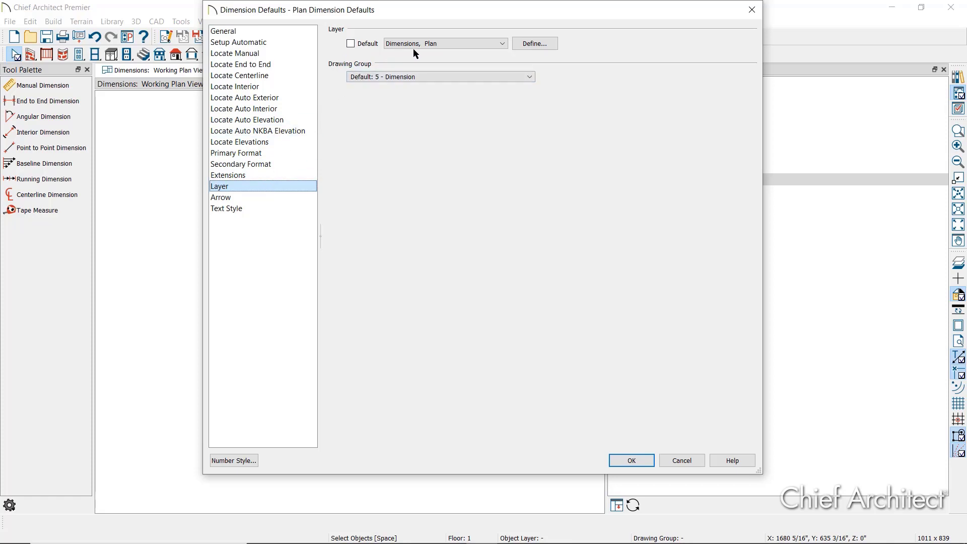
pyautogui.click(255, 198)
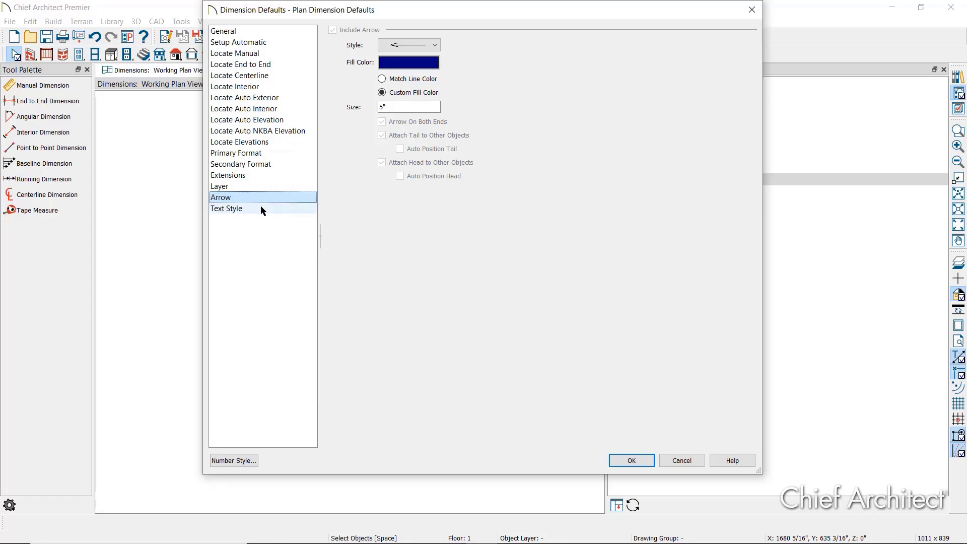
pyautogui.click(261, 209)
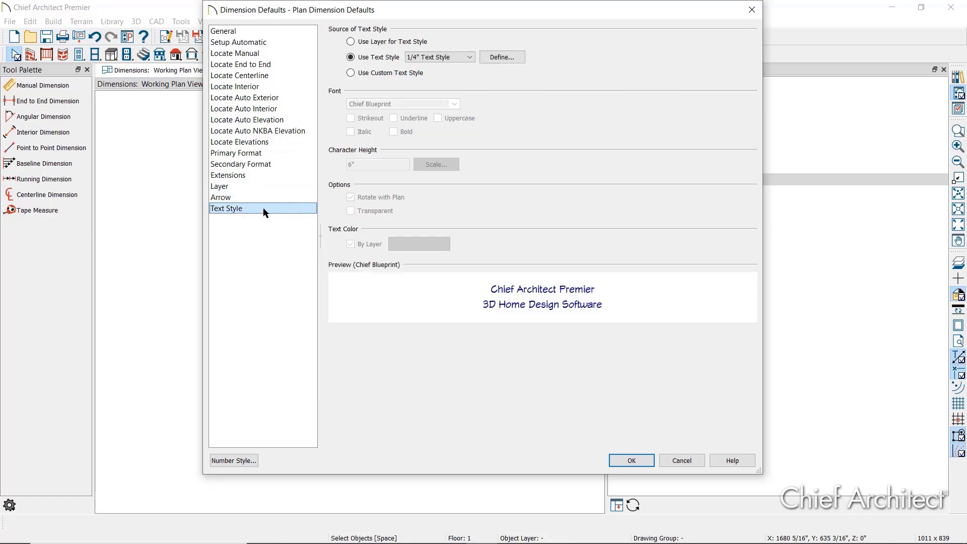
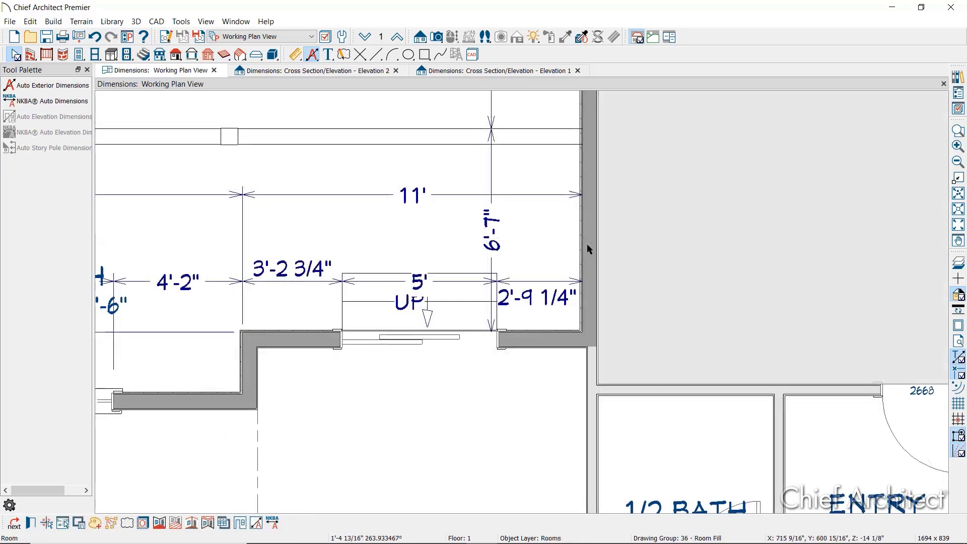
# Rotate the 13'-4" dimension number beside the kitchen's exterior wall to read horizontally.
pyautogui.scroll(-4, 587, 245)
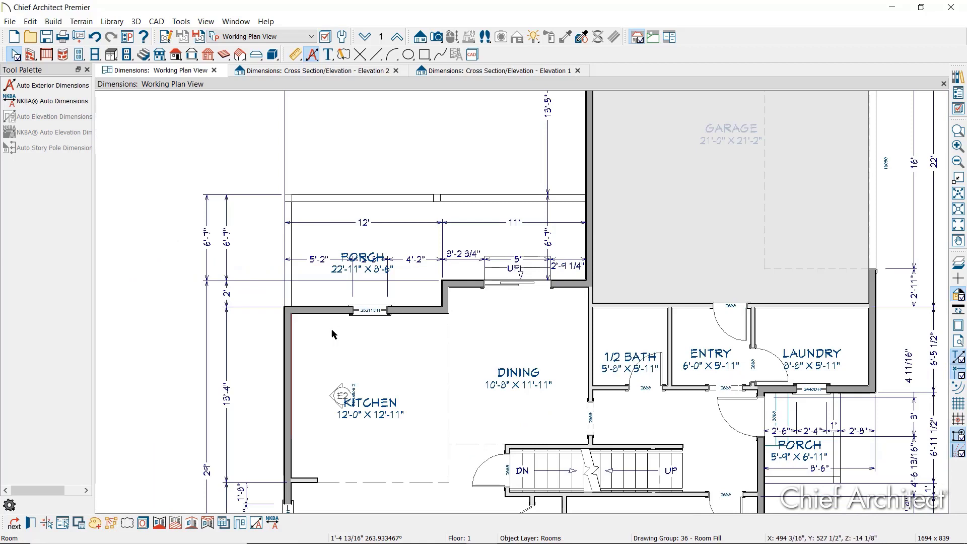
pyautogui.click(229, 395)
pyautogui.moveTo(230, 396); pyautogui.dragTo(253, 403)
pyautogui.click(255, 399)
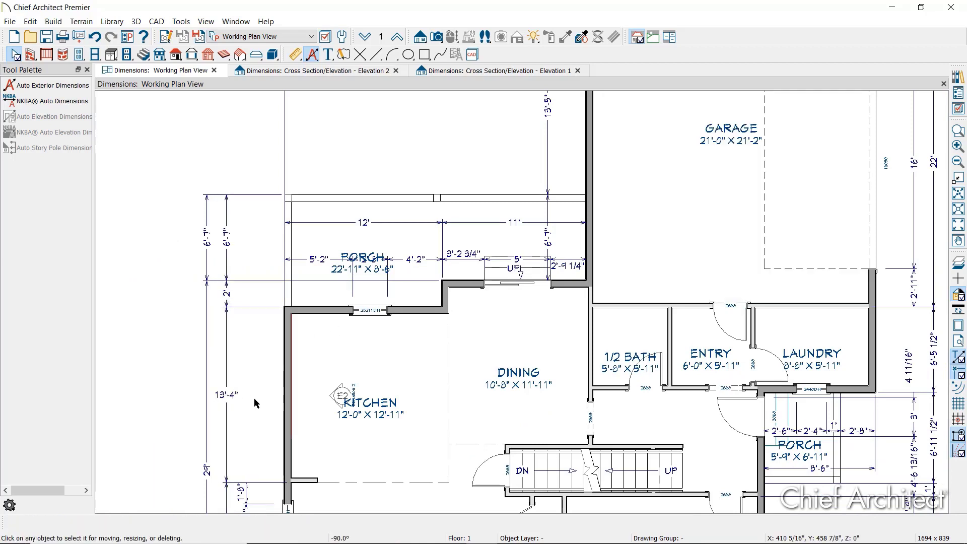
# Turn off default formatting and the automatic text angle in the primary format of the dimension line beside the kitchen.
pyautogui.doubleClick(227, 422)
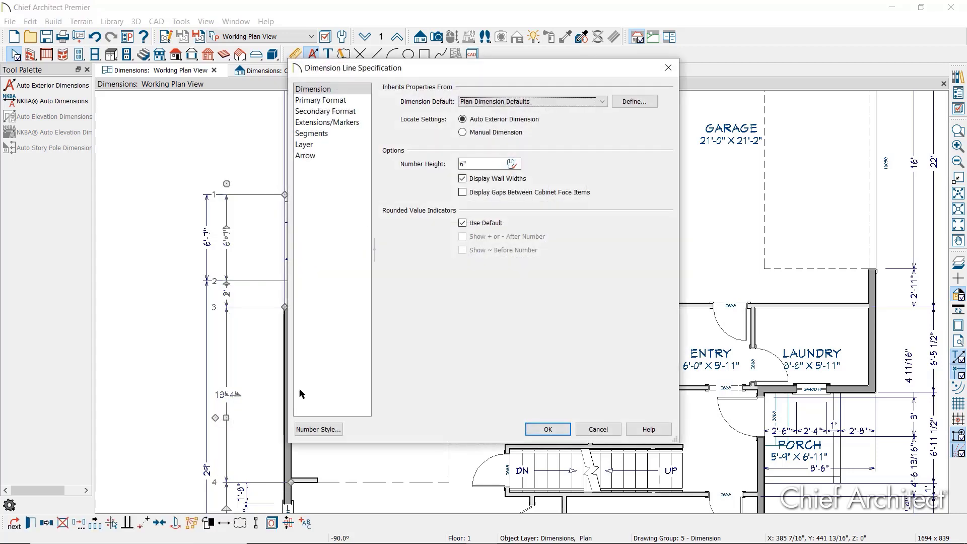
pyautogui.click(332, 100)
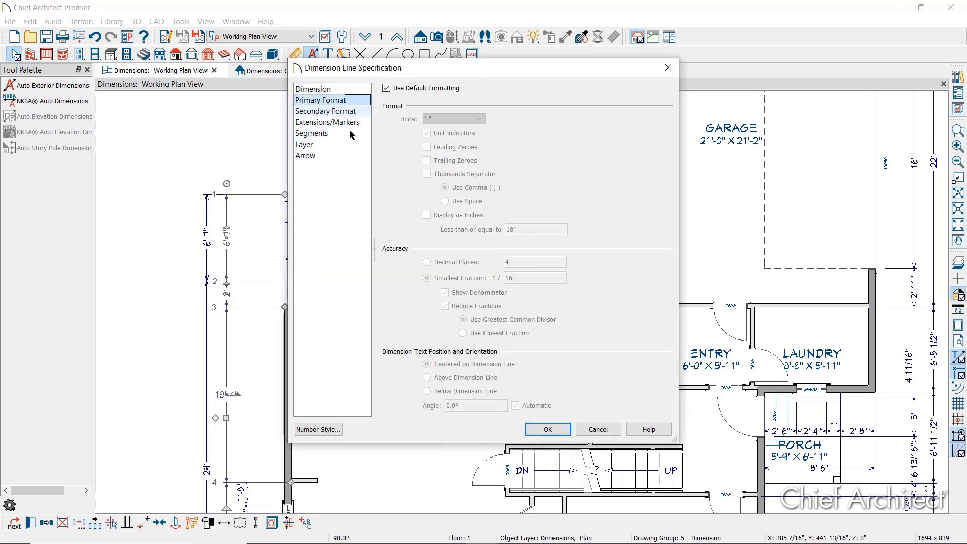
pyautogui.click(386, 87)
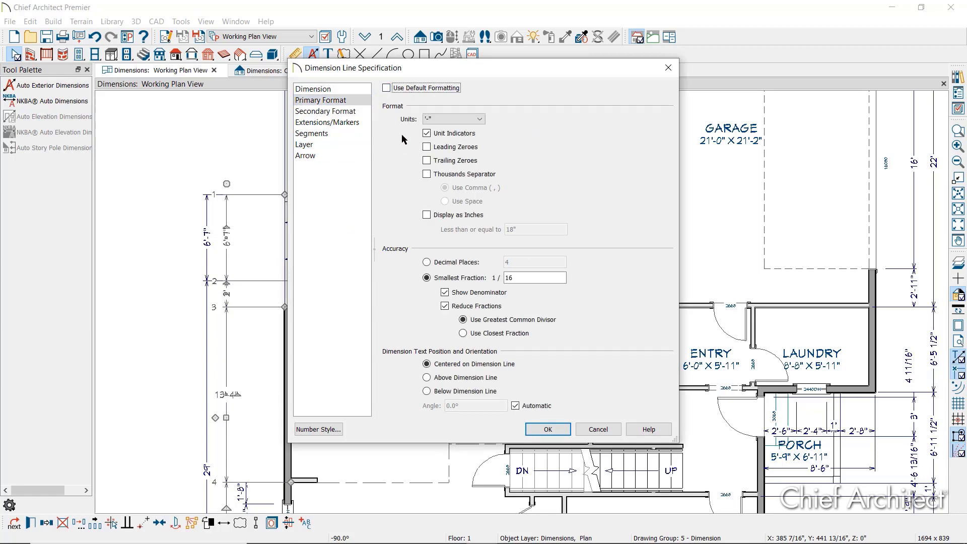
pyautogui.click(515, 406)
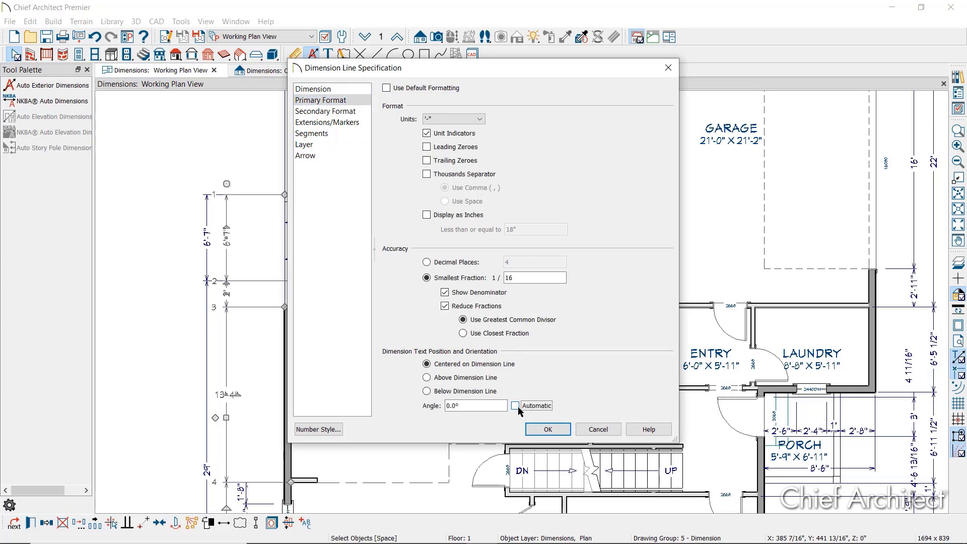
pyautogui.click(537, 428)
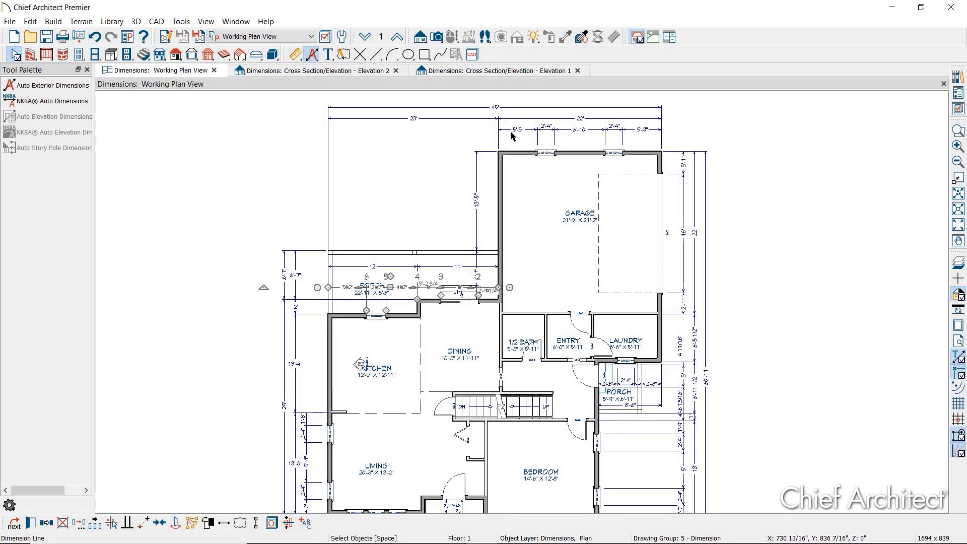
# Add the dining room's exterior wall corner to the dimension line above the garage, and pull its extension line away from the garage corner.
pyautogui.click(507, 130)
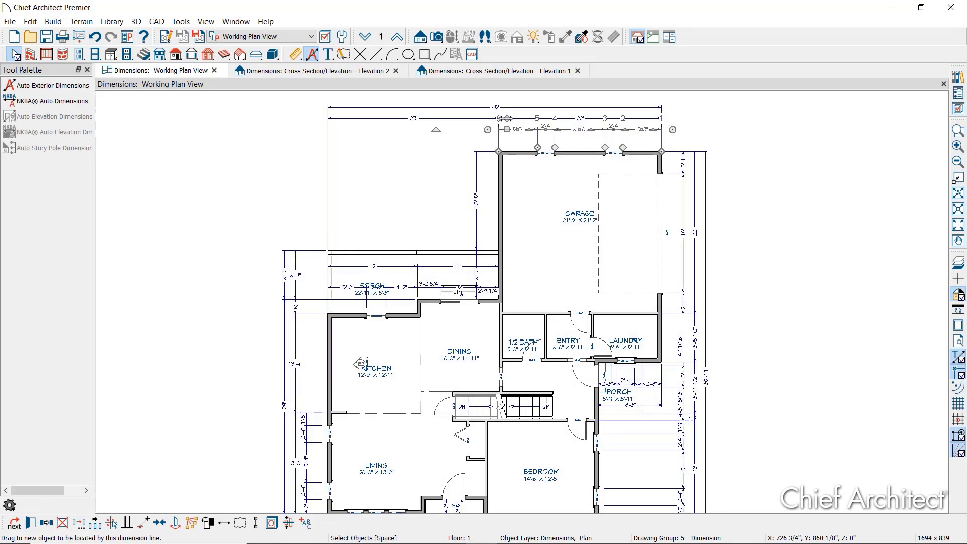
pyautogui.moveTo(507, 119); pyautogui.dragTo(417, 299)
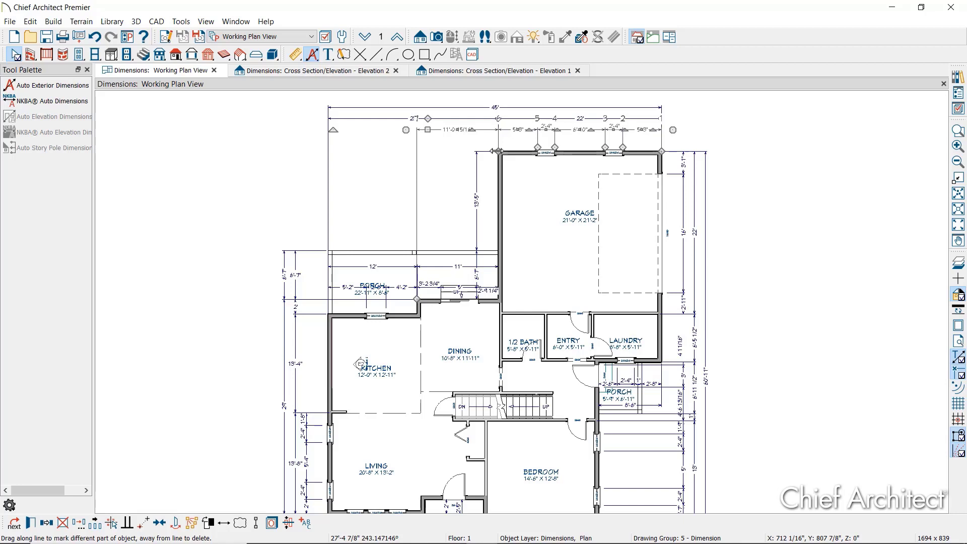
pyautogui.moveTo(498, 151); pyautogui.dragTo(488, 142)
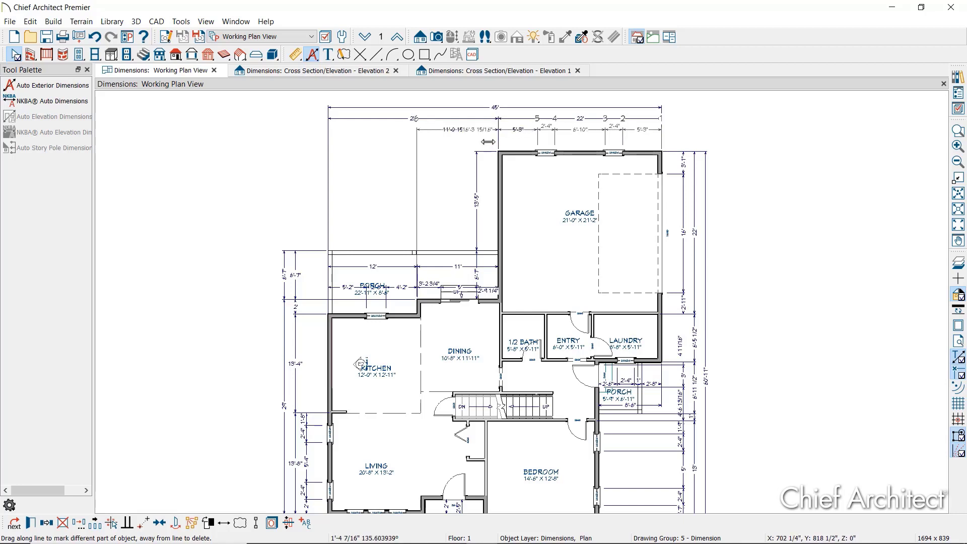
pyautogui.click(529, 146)
pyautogui.click(554, 148)
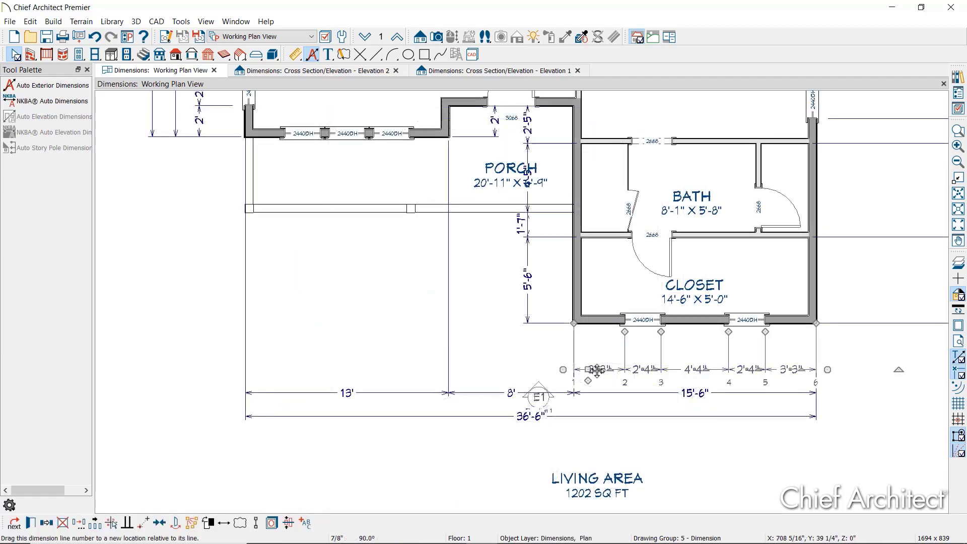
# Extend the dimension line below the closet across the porch to the living room's far exterior corner, including the three living room windows.
pyautogui.moveTo(560, 370); pyautogui.dragTo(223, 371)
pyautogui.click(201, 389)
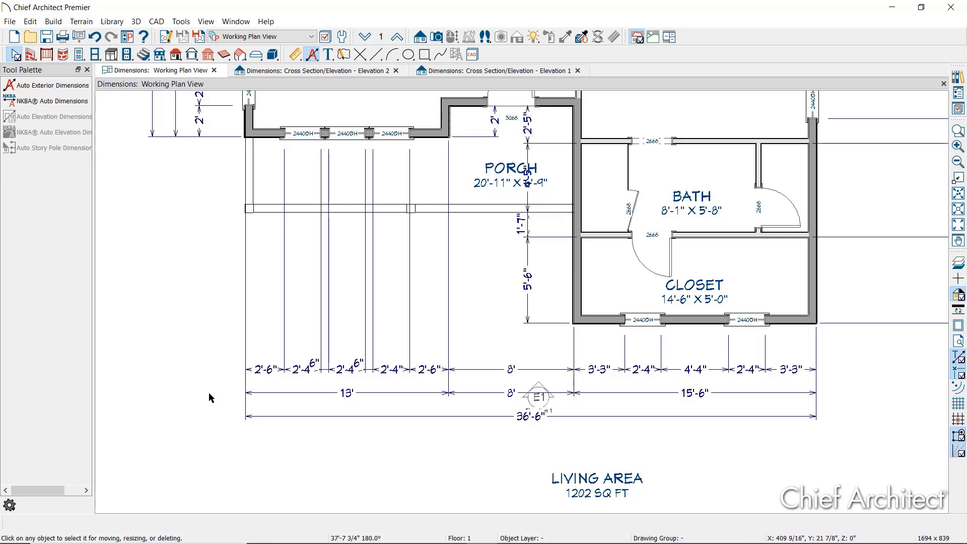
# Add a centerline-marked extension line at the middle of the closet window nearer the porch, and stretch it past the overall dimension line.
pyautogui.click(645, 372)
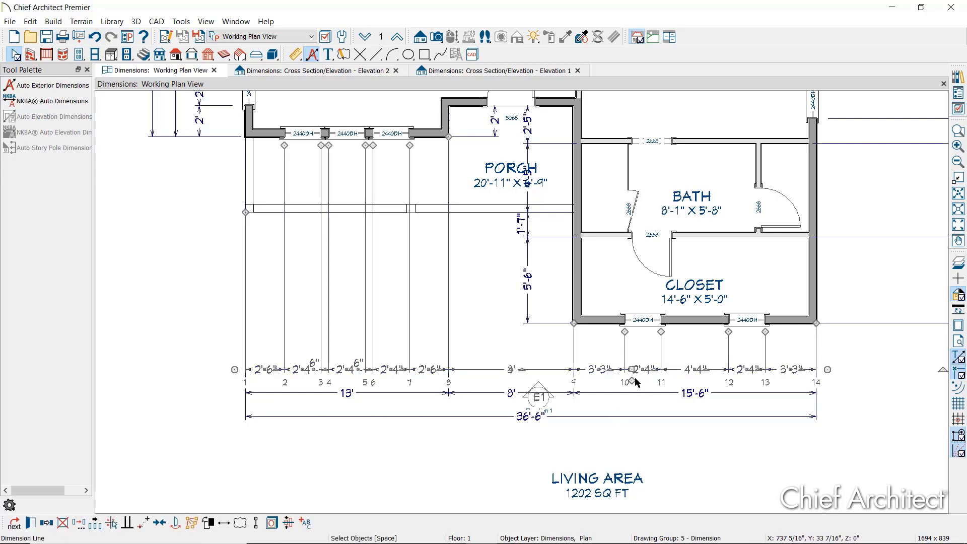
pyautogui.moveTo(633, 380); pyautogui.dragTo(645, 351)
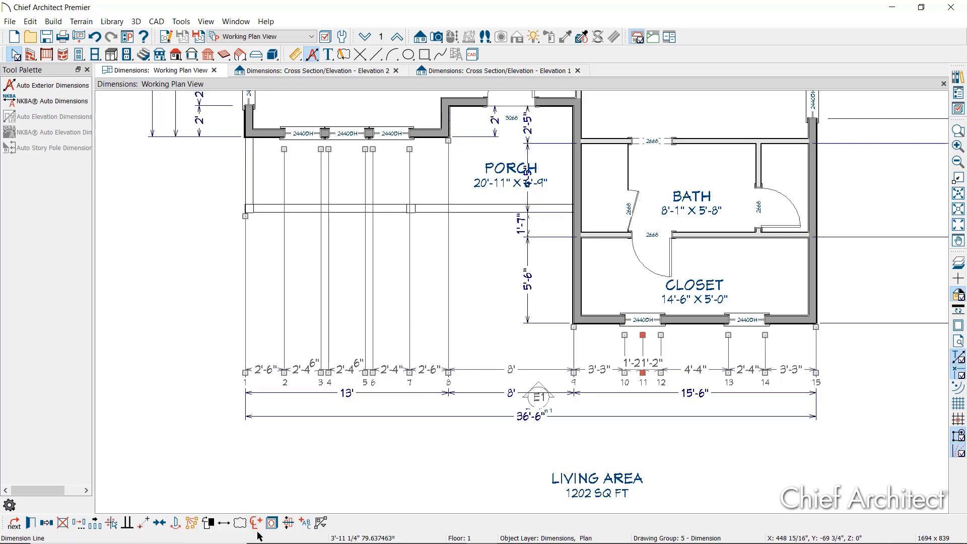
pyautogui.click(450, 492)
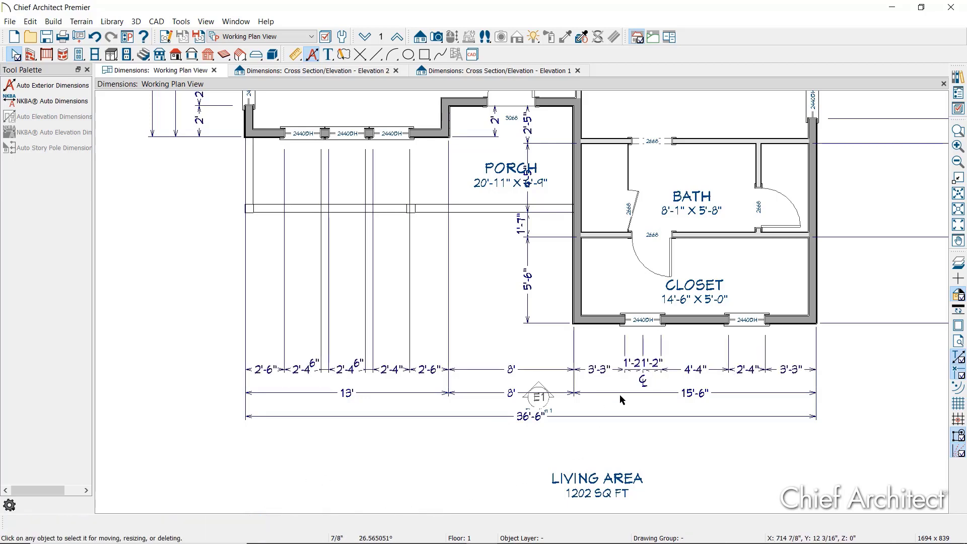
pyautogui.click(646, 348)
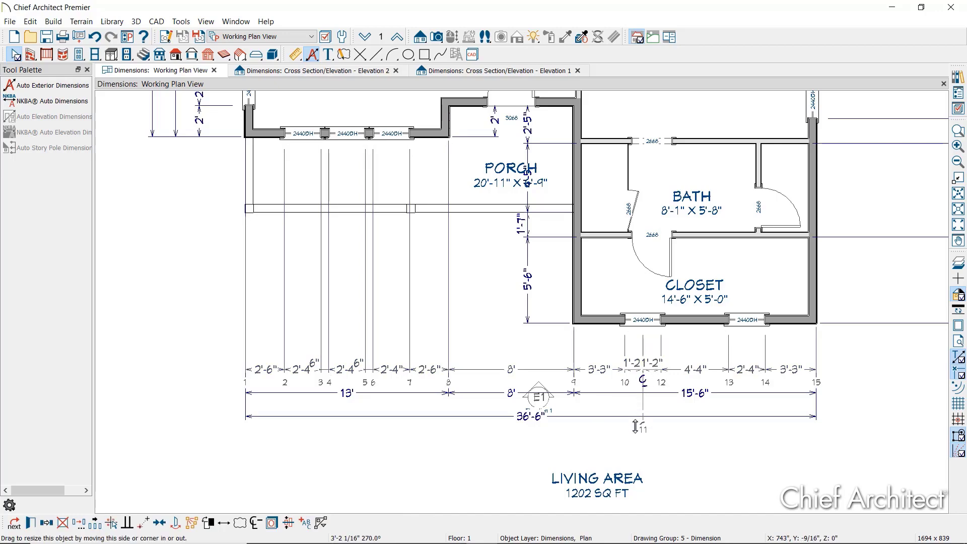